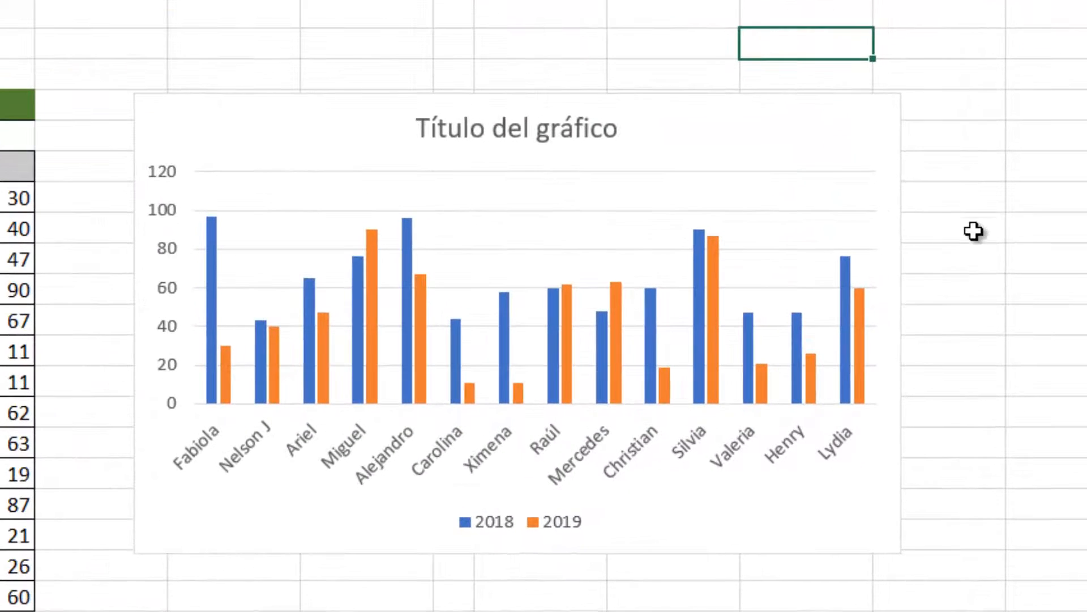
{"action": "left_click", "coordinate": [971, 324]}
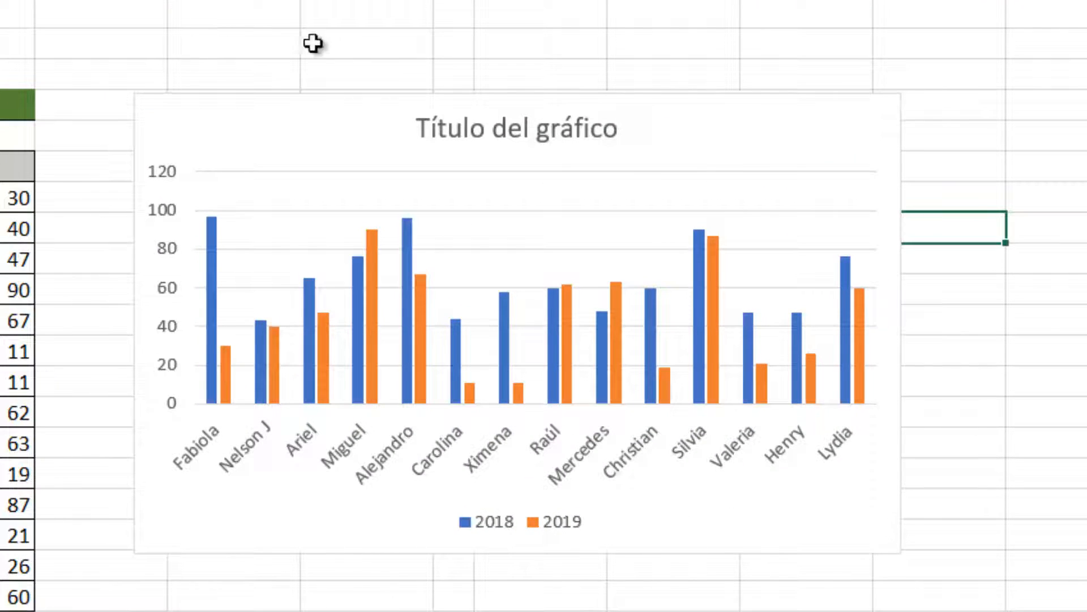
{"action": "left_click", "coordinate": [510, 307]}
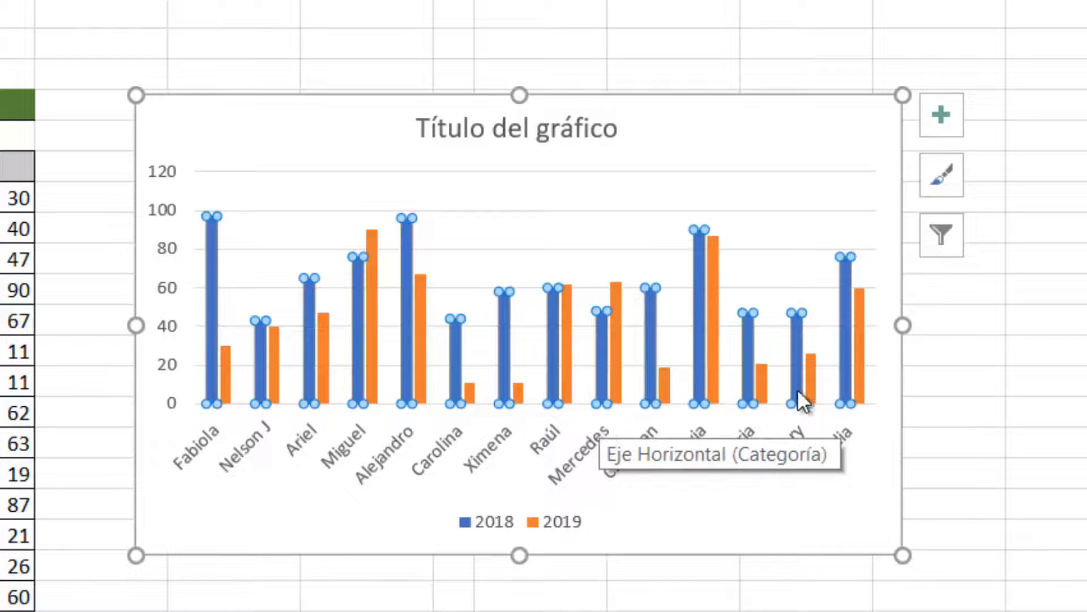
{"action": "left_click", "coordinate": [959, 357]}
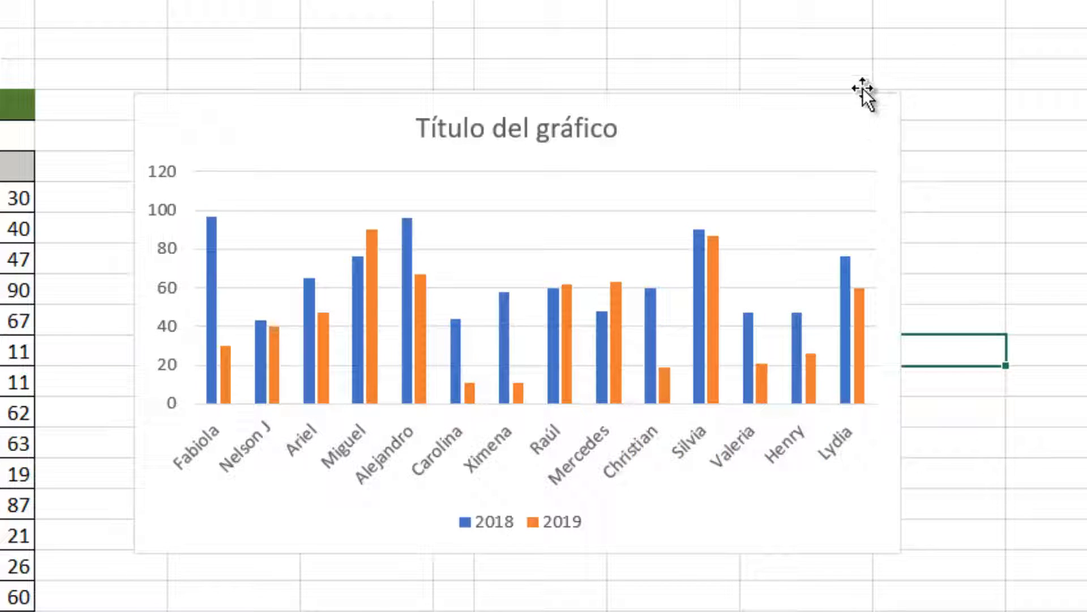
Select the column chart and examine the chart design and format options available for it.
{"action": "left_click", "coordinate": [845, 98]}
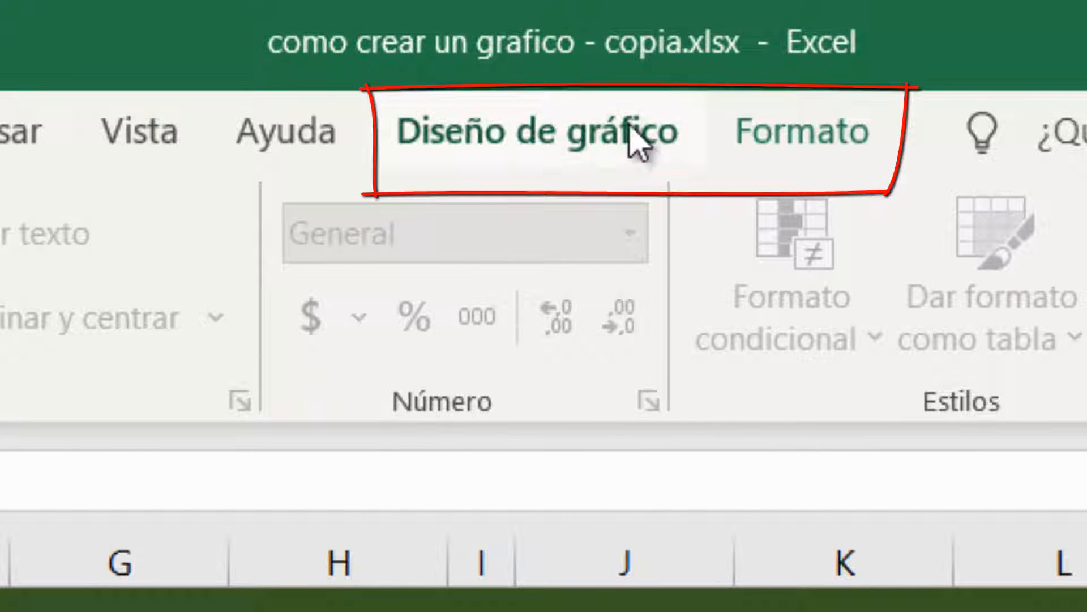
{"action": "left_click", "coordinate": [541, 162]}
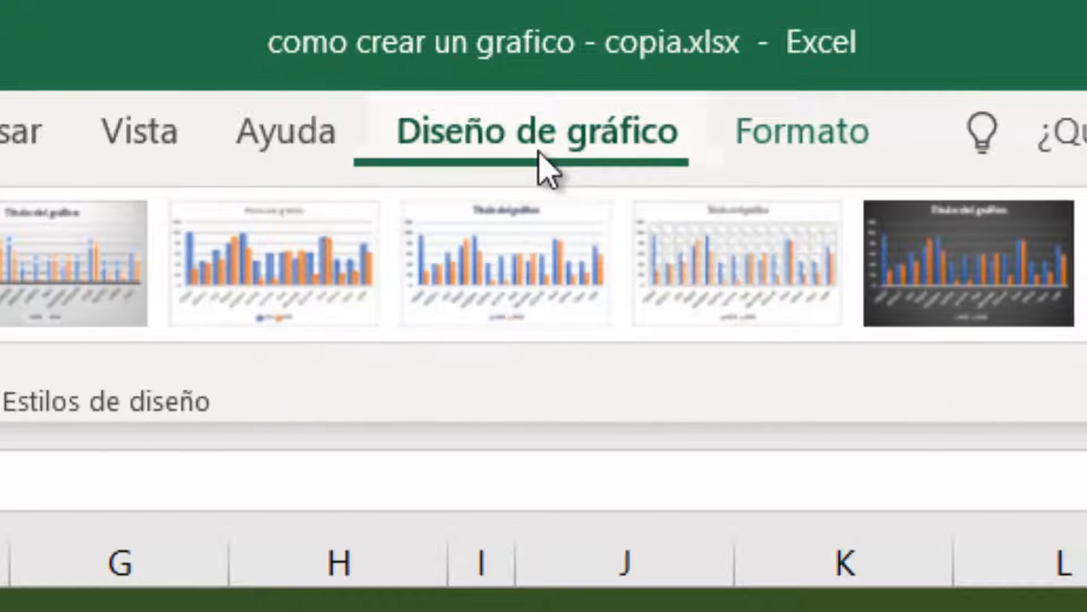
{"action": "left_click", "coordinate": [803, 159]}
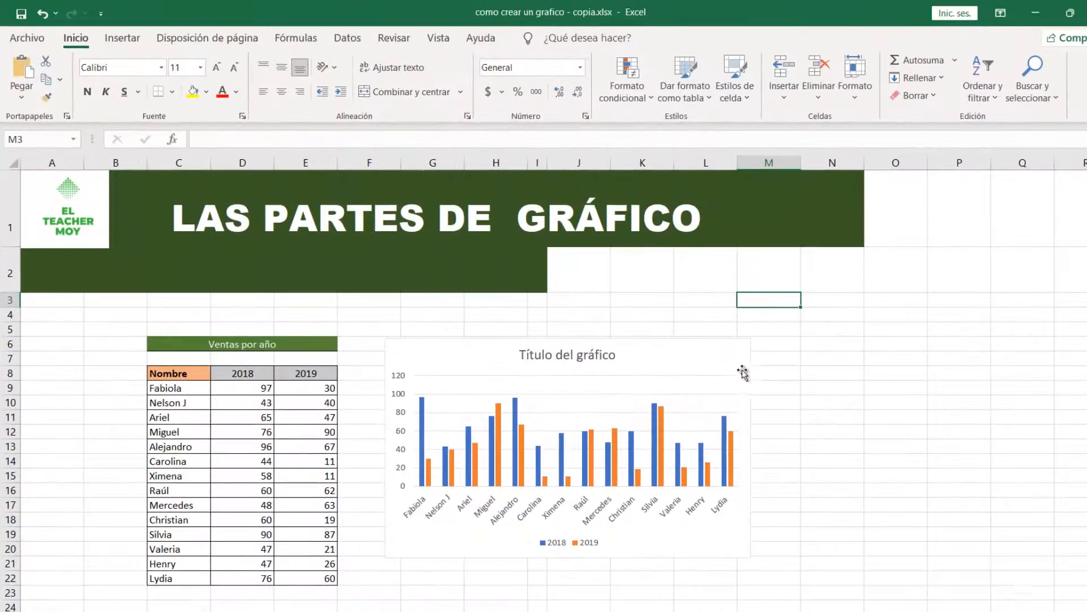
{"action": "left_click", "coordinate": [712, 339]}
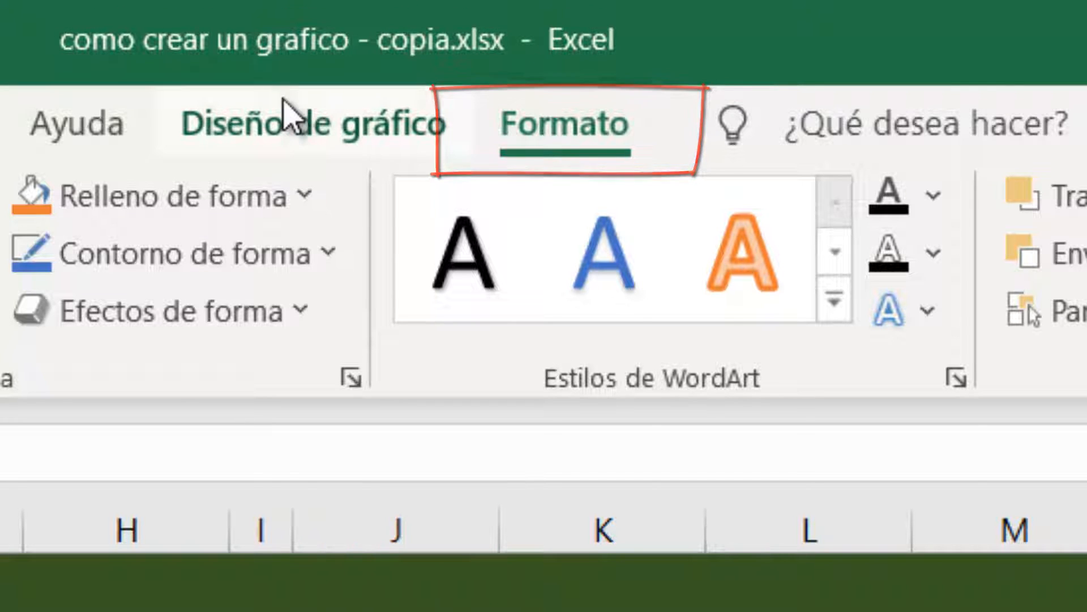
{"action": "left_click", "coordinate": [292, 121]}
{"action": "left_click", "coordinate": [556, 143]}
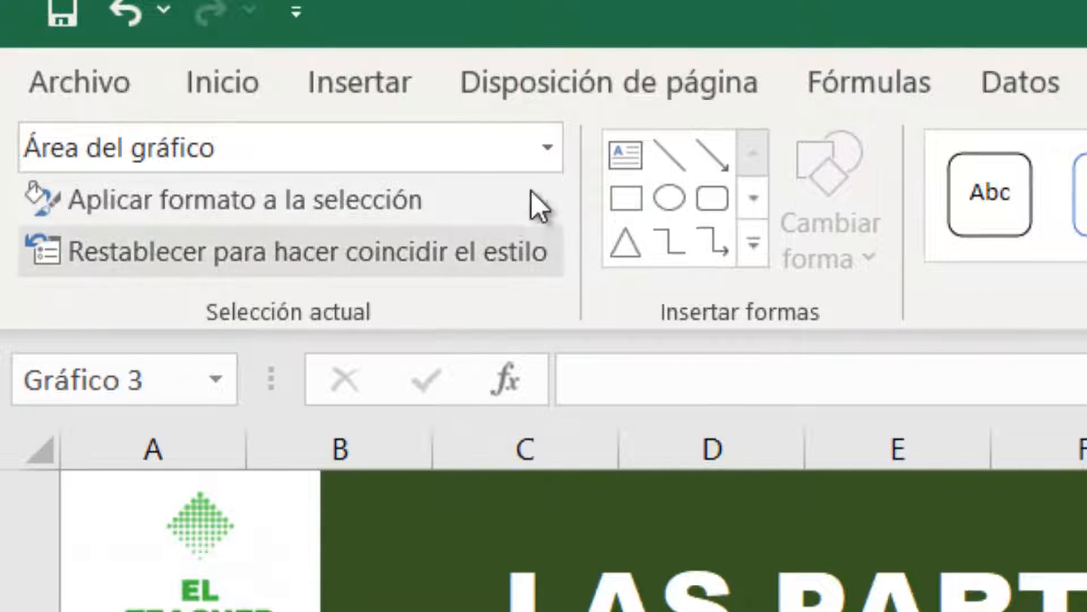
Examine the list of chart elements that can be selected for formatting.
{"action": "left_click", "coordinate": [547, 147]}
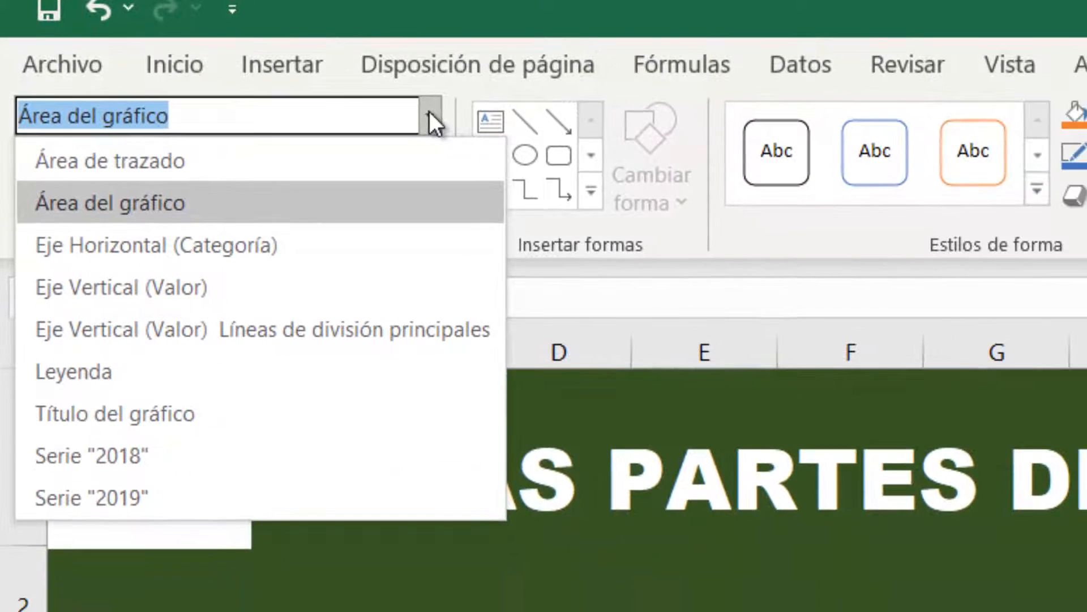
{"action": "left_click", "coordinate": [430, 113]}
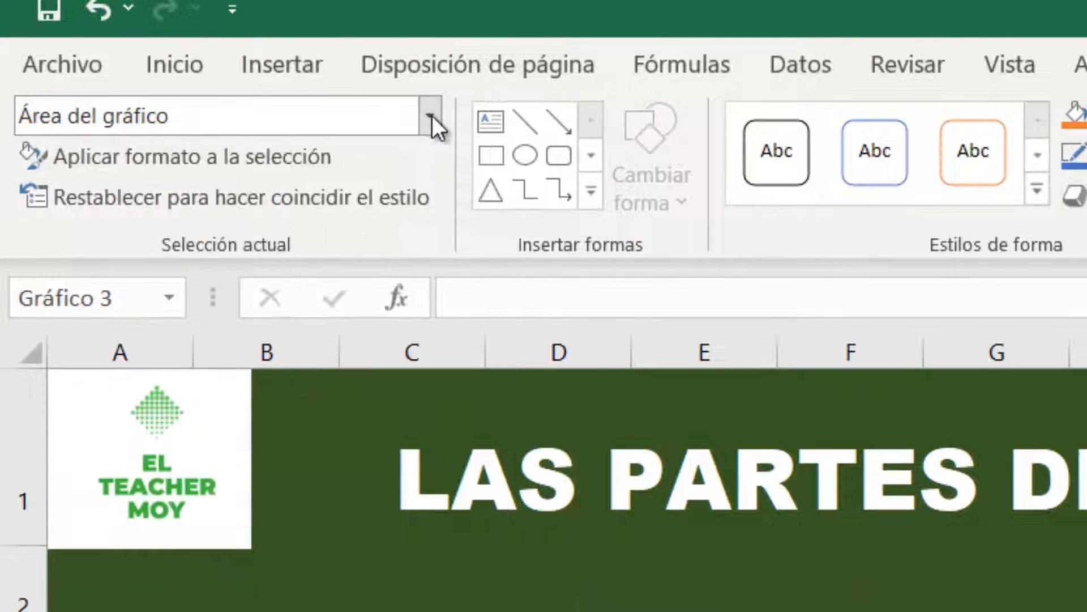
{"action": "left_click", "coordinate": [432, 114]}
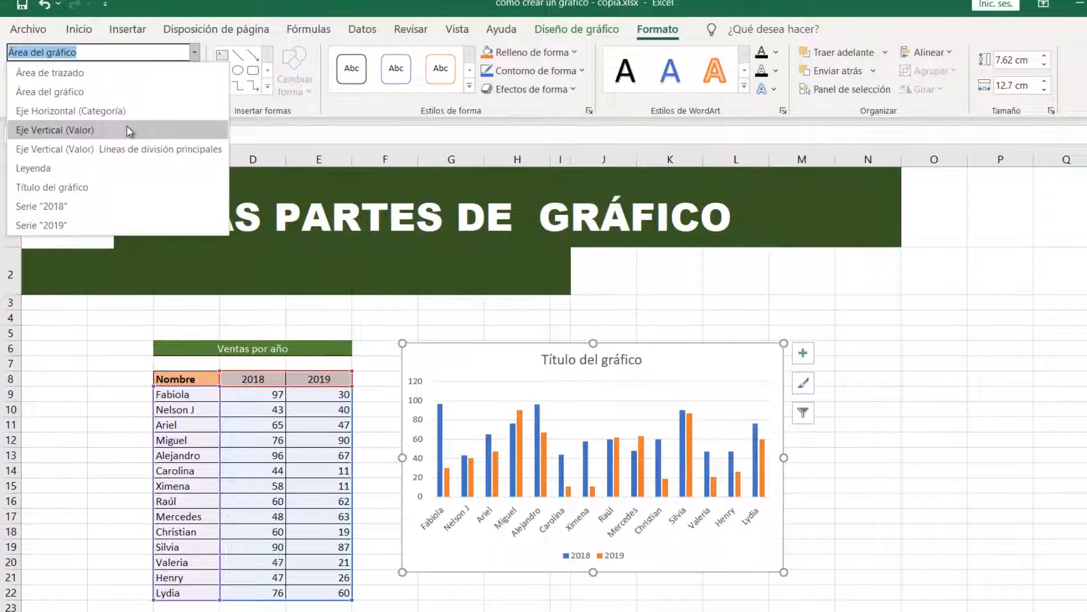
{"action": "left_click", "coordinate": [108, 192]}
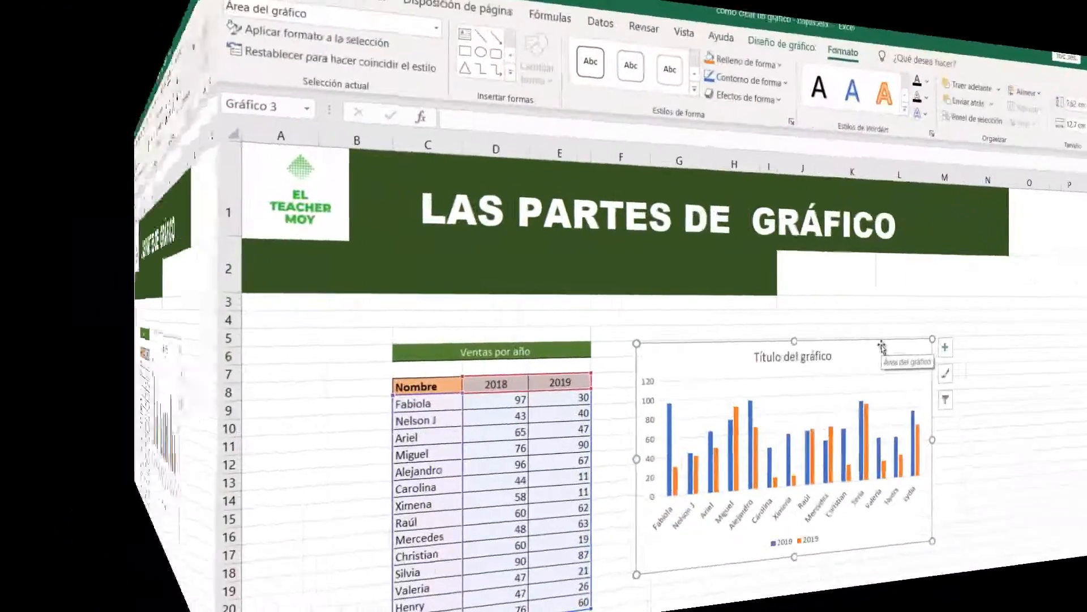
{"action": "left_click", "coordinate": [711, 351]}
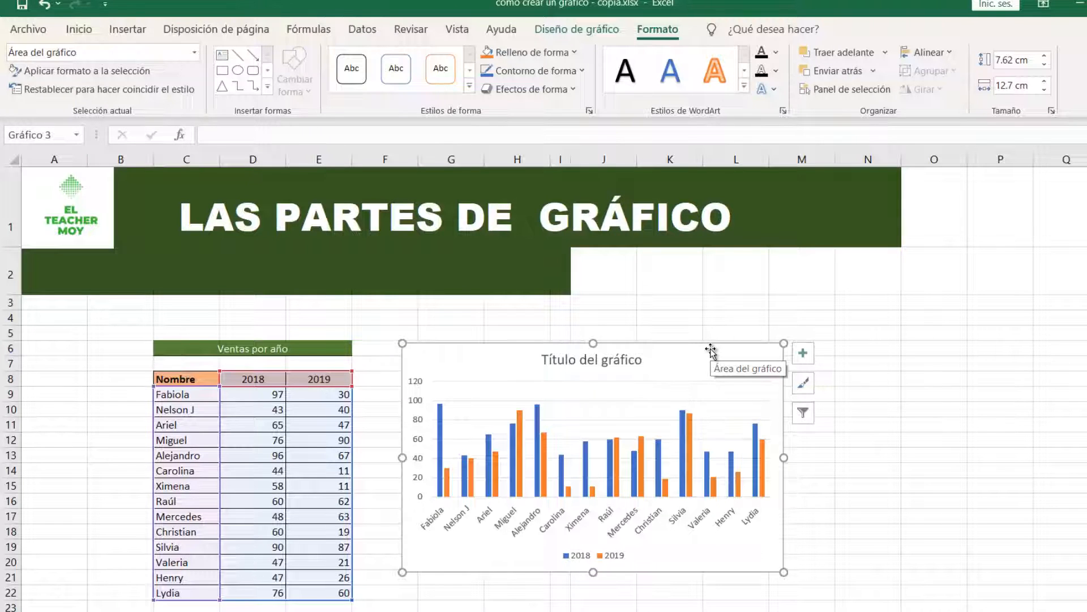
{"action": "left_click", "coordinate": [708, 321]}
{"action": "left_click", "coordinate": [706, 358]}
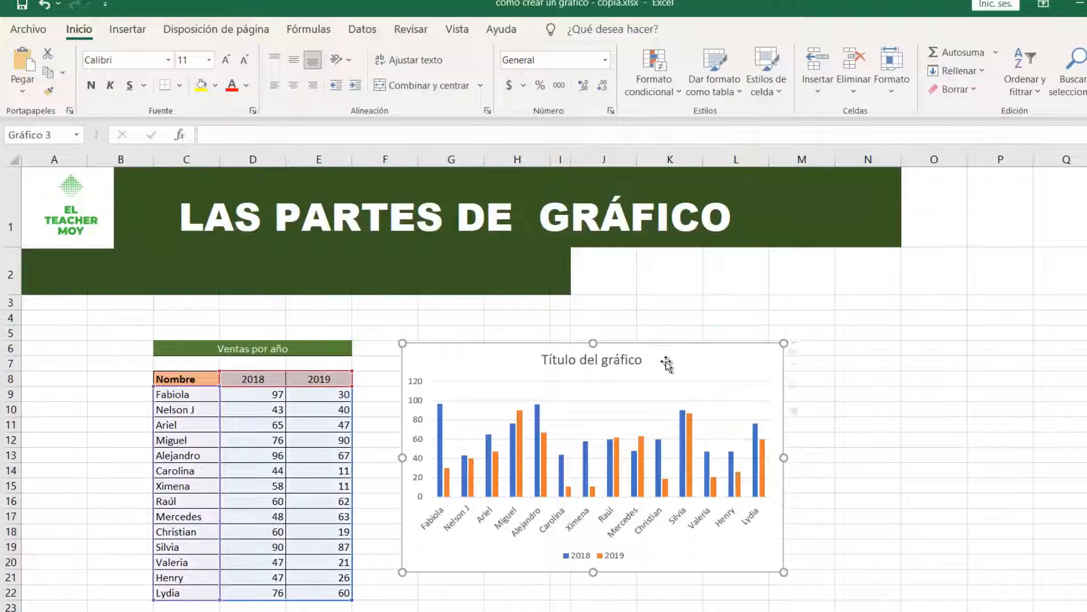
{"action": "left_click", "coordinate": [651, 296]}
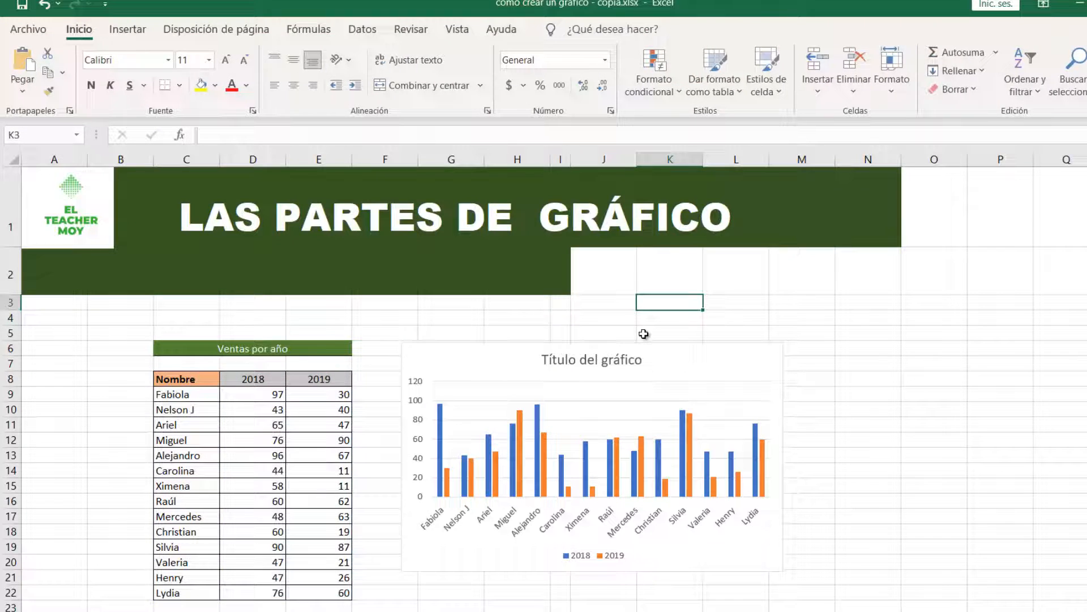
{"action": "left_click", "coordinate": [609, 360]}
{"action": "left_click", "coordinate": [722, 284]}
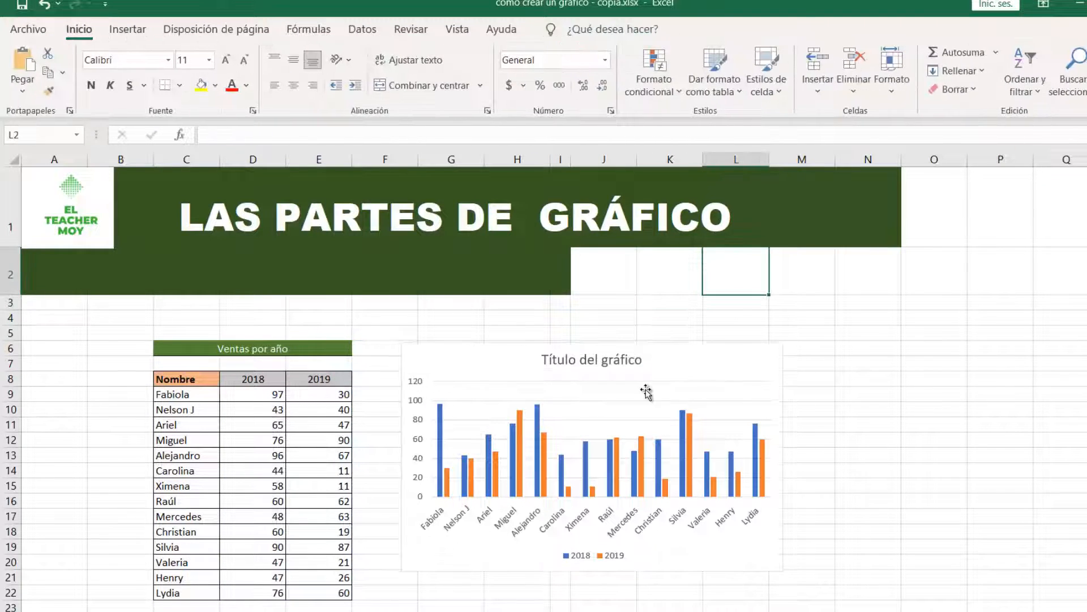
{"action": "left_click", "coordinate": [607, 363]}
{"action": "left_click", "coordinate": [662, 284]}
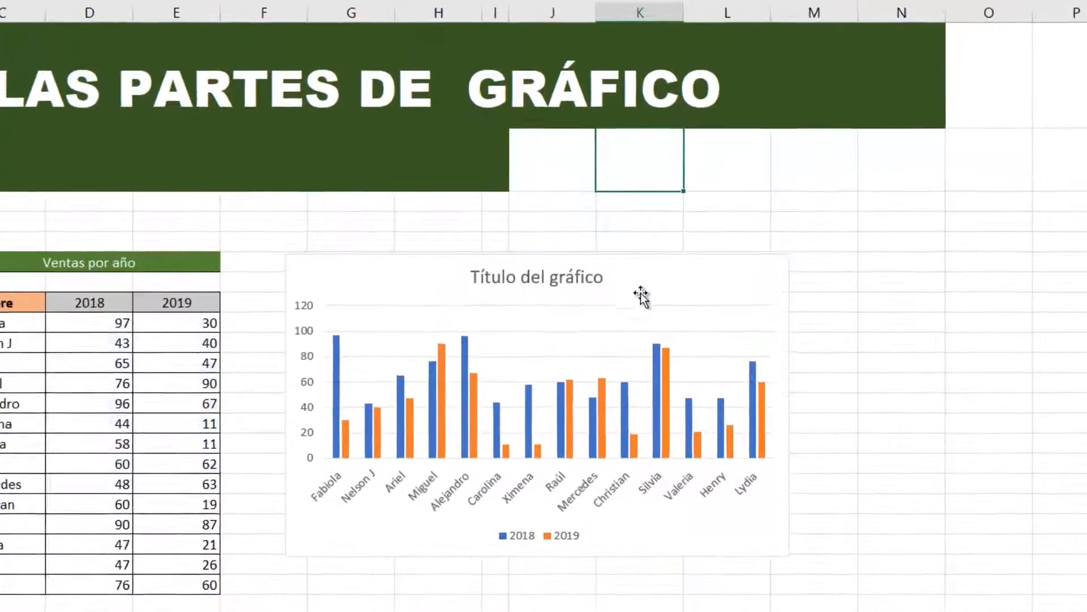
Open the formatting pane for the chart title and widen it.
{"action": "left_click", "coordinate": [641, 296]}
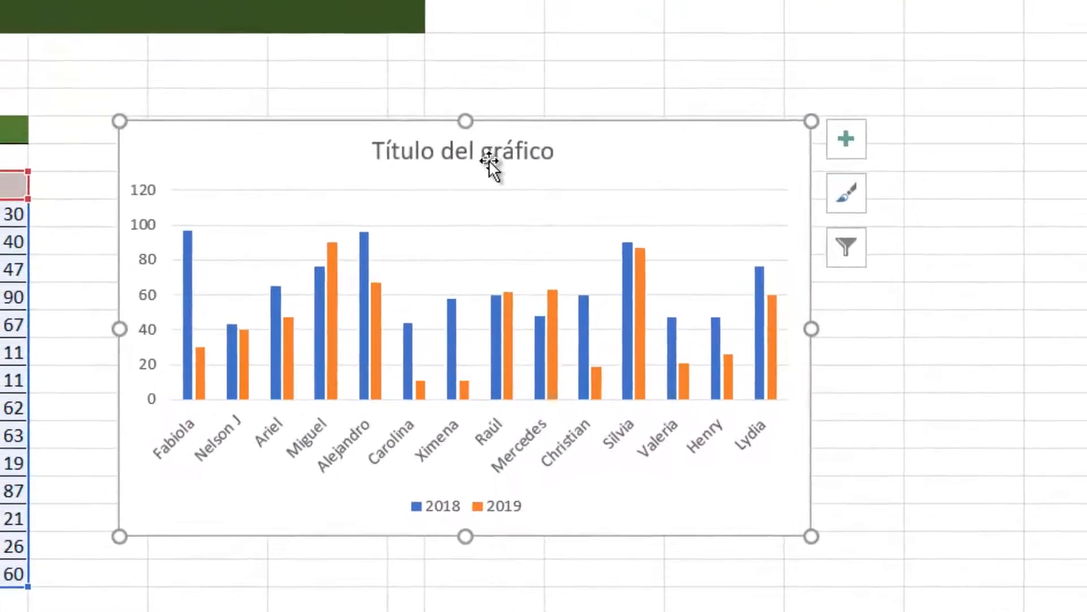
{"action": "left_click", "coordinate": [488, 160]}
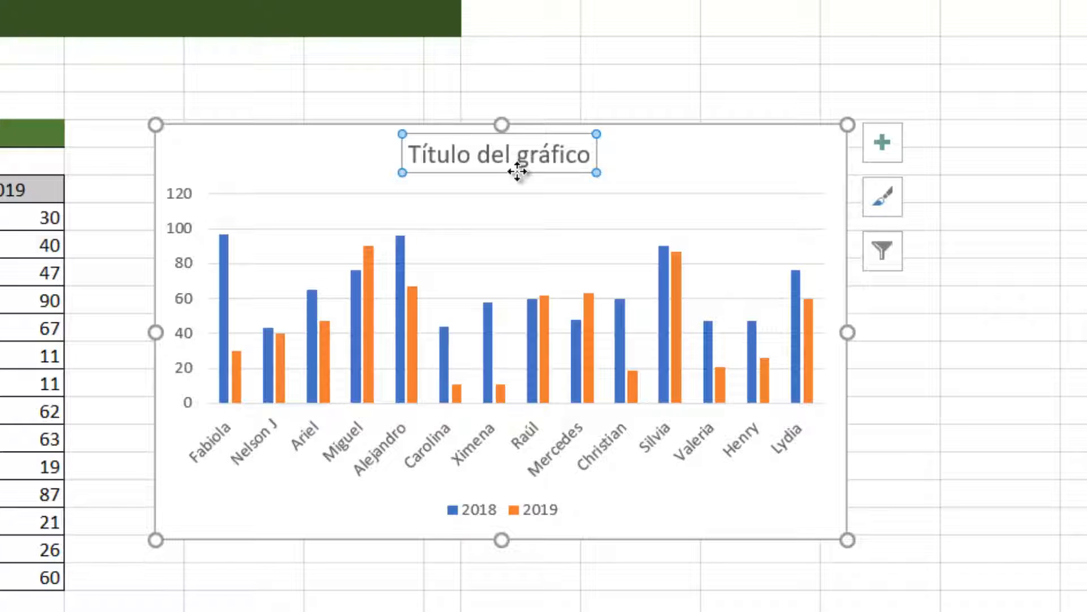
{"action": "right_click", "coordinate": [513, 174]}
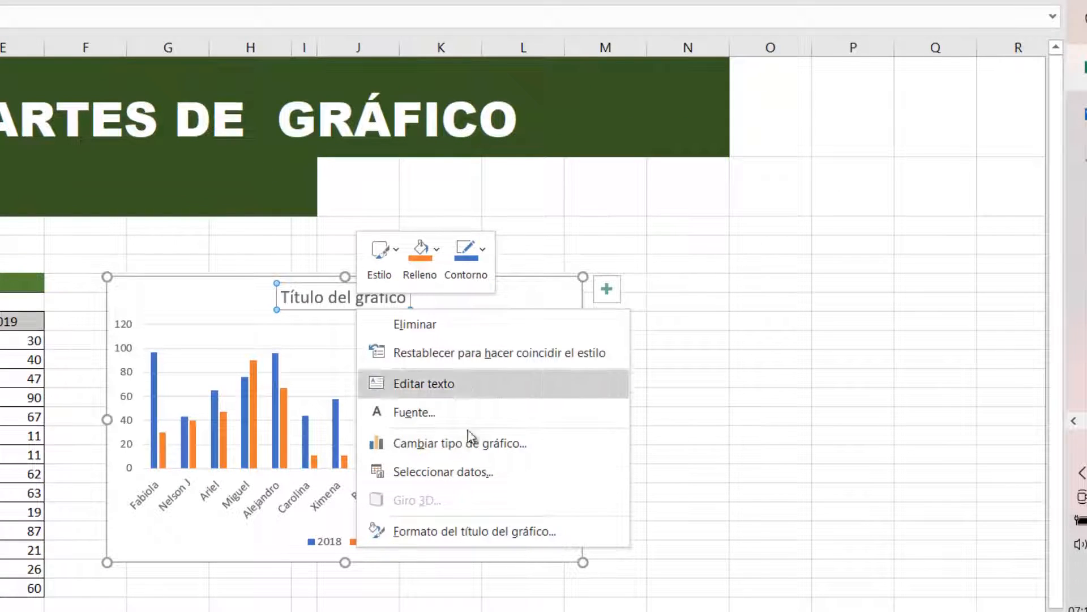
{"action": "left_click", "coordinate": [477, 539]}
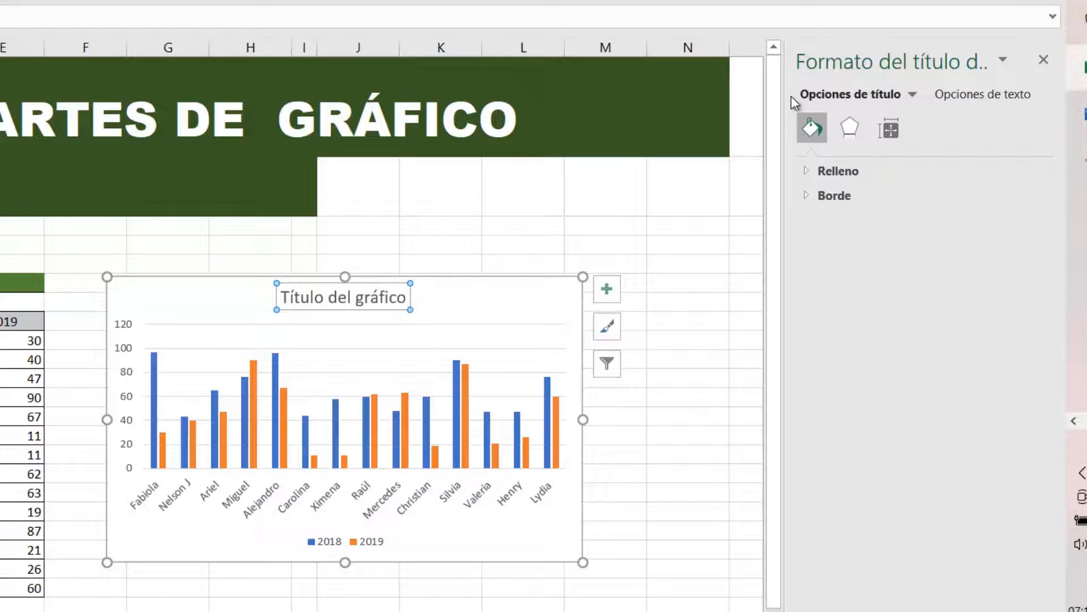
{"action": "left_click_drag", "start_coordinate": [782, 97], "coordinate": [646, 116]}
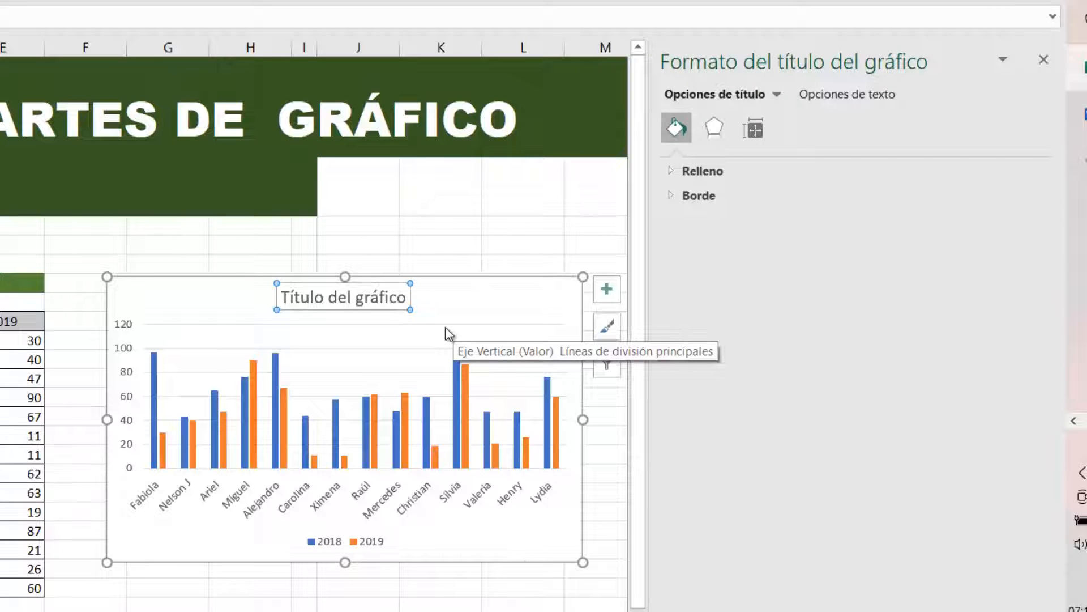
Examine the formatting options offered for the chart's legend and plot area.
{"action": "left_click", "coordinate": [385, 542]}
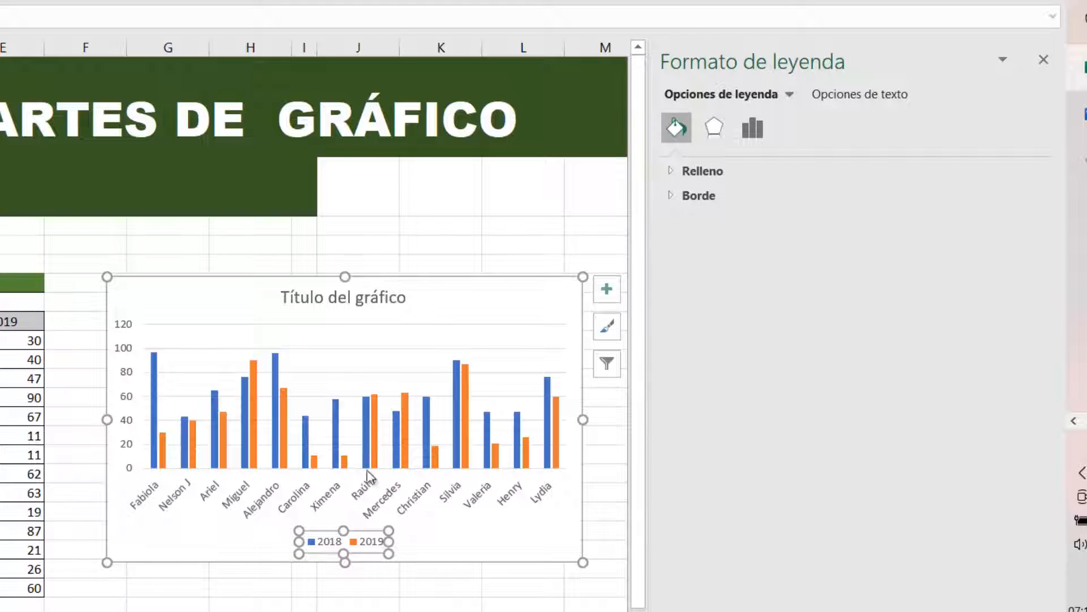
{"action": "left_click", "coordinate": [315, 453]}
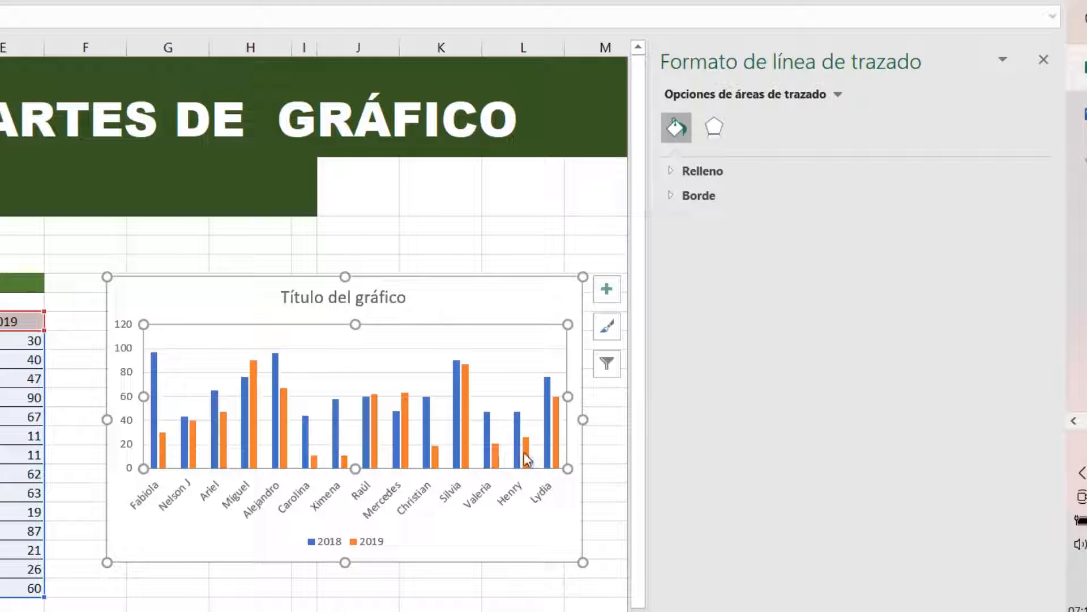
{"action": "mouse_move", "coordinate": [491, 465]}
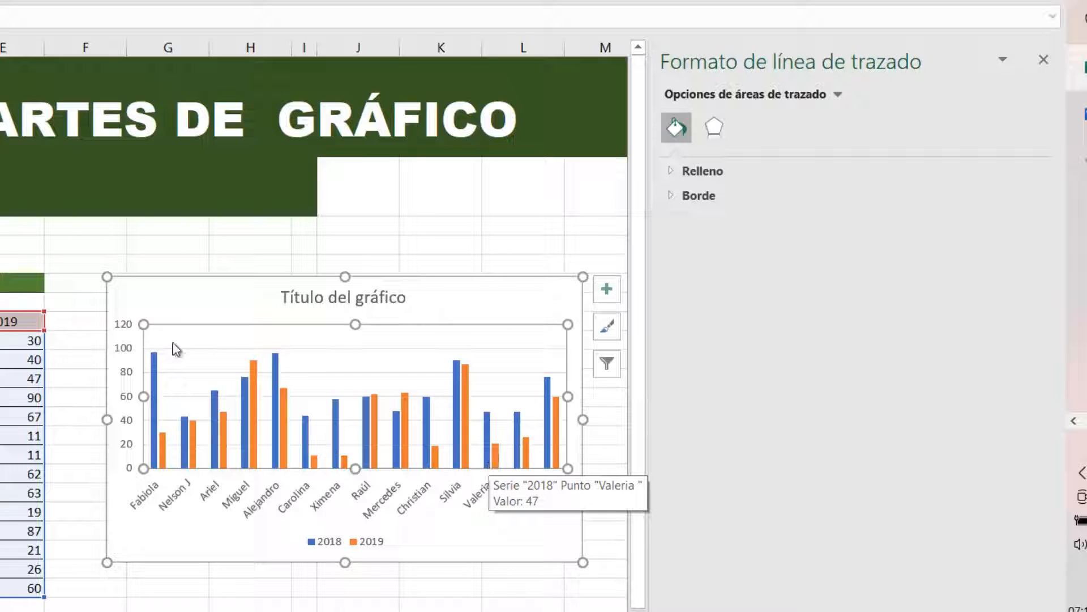
Examine the chart title's text formatting options: fill and outline, text effects and text box.
{"action": "left_click", "coordinate": [342, 299]}
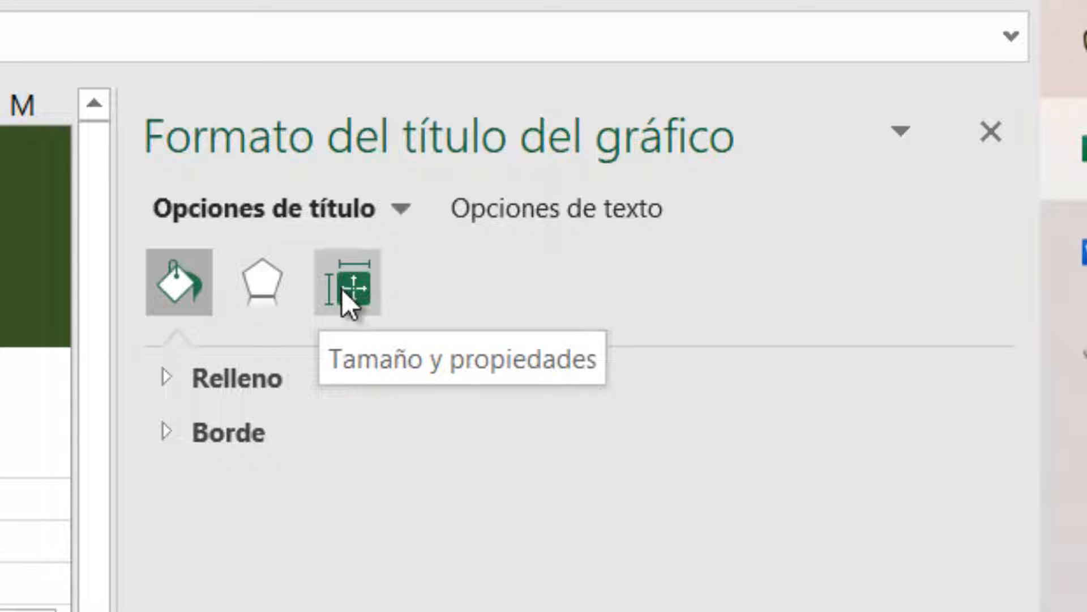
{"action": "left_click", "coordinate": [506, 214]}
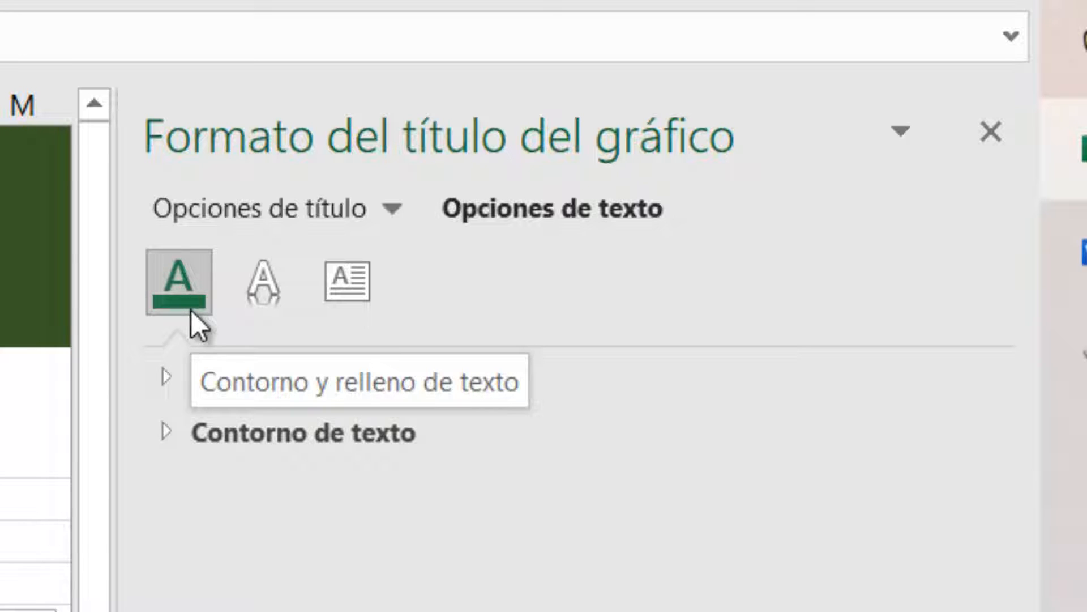
{"action": "left_click", "coordinate": [264, 294]}
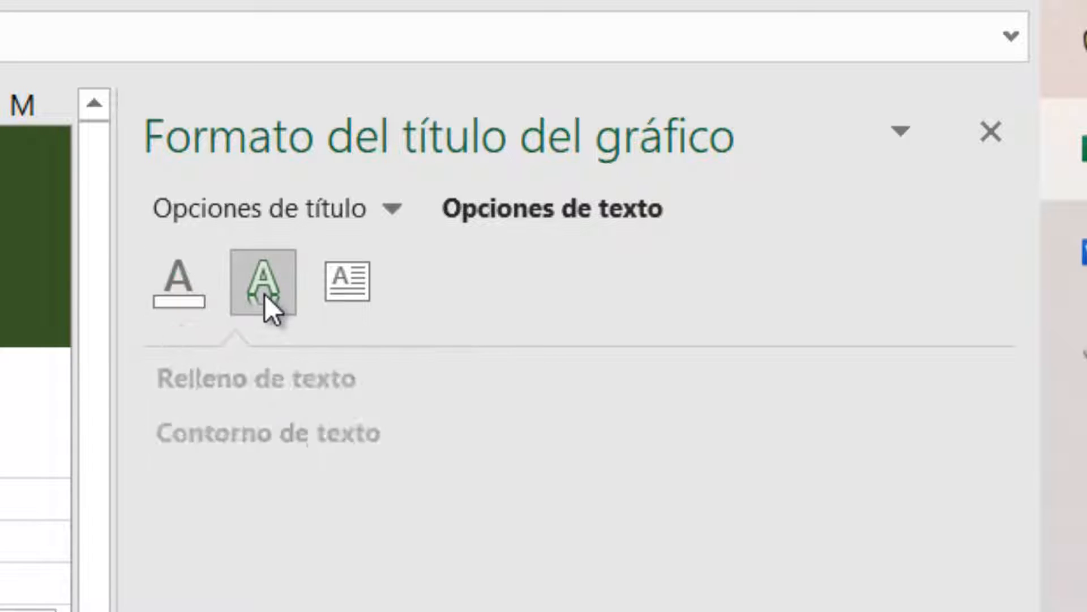
{"action": "left_click", "coordinate": [348, 285]}
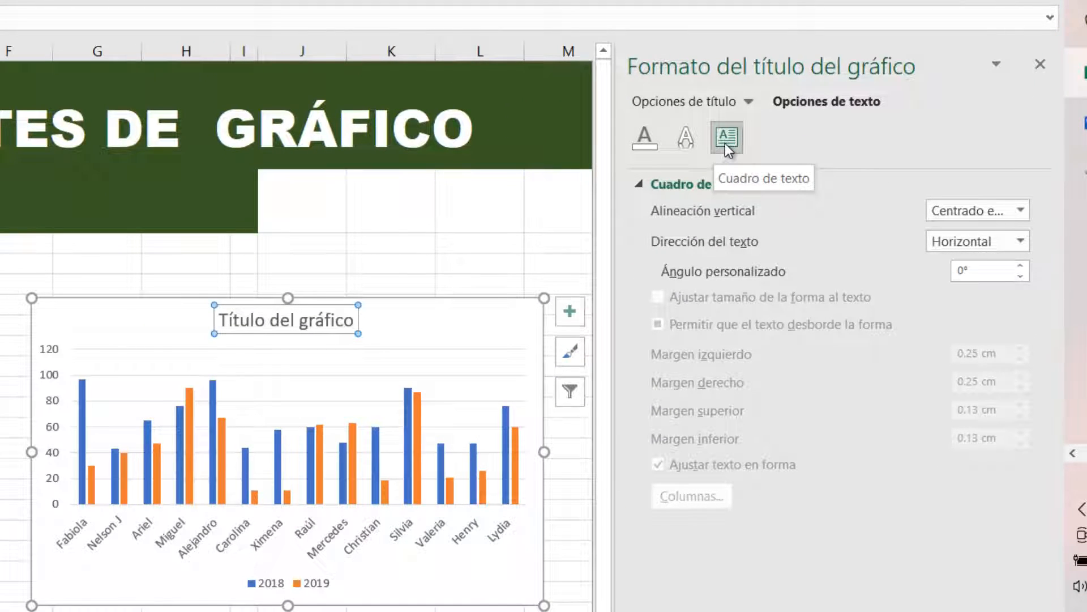
Give the chart title's background a solid fill in the blue theme colour.
{"action": "left_click", "coordinate": [702, 103]}
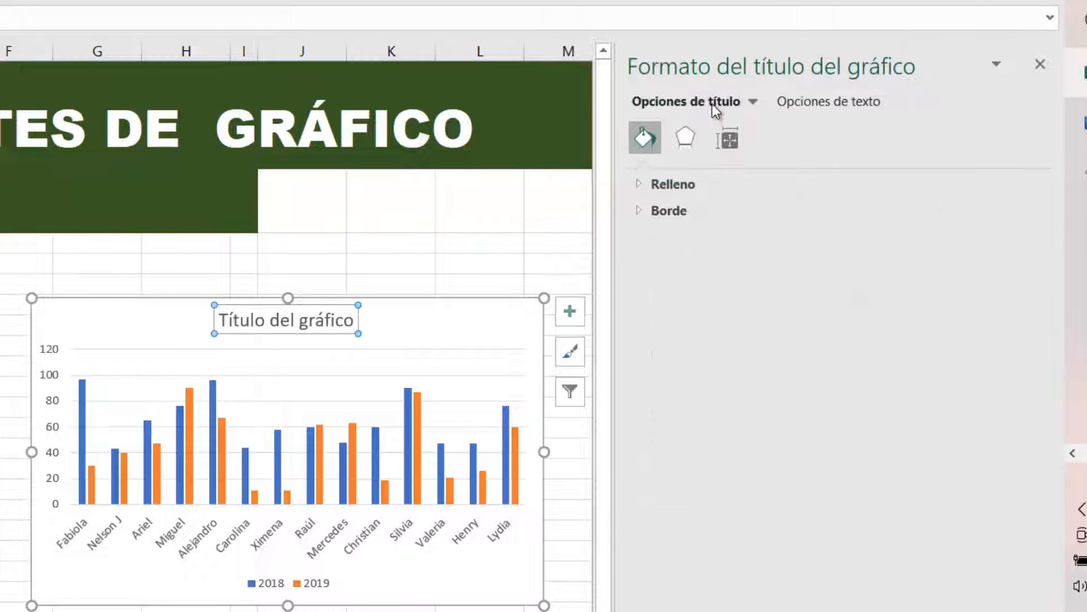
{"action": "left_click", "coordinate": [639, 188]}
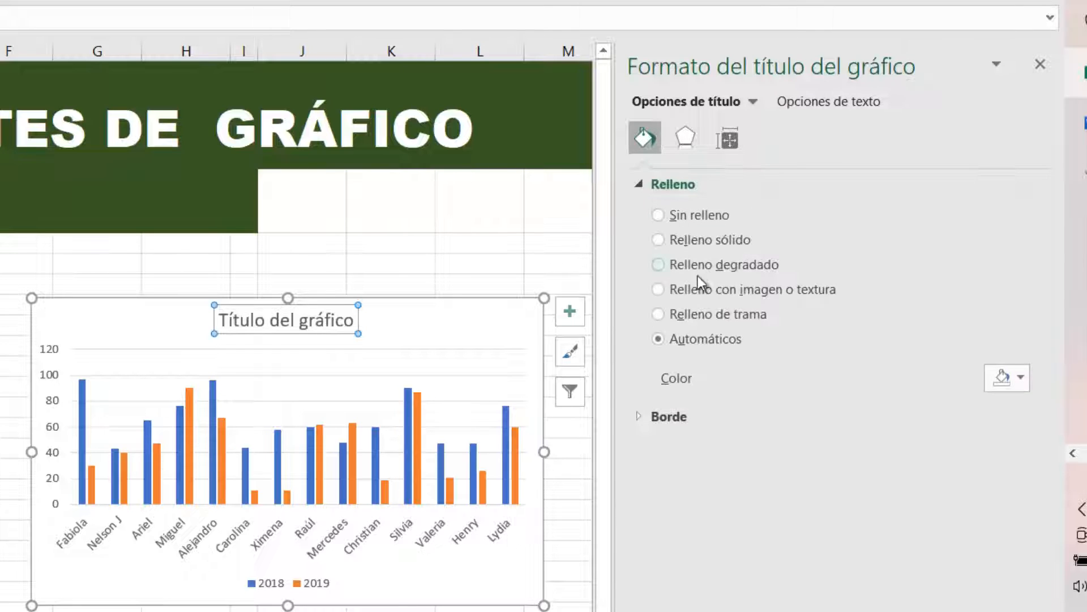
{"action": "left_click", "coordinate": [660, 240]}
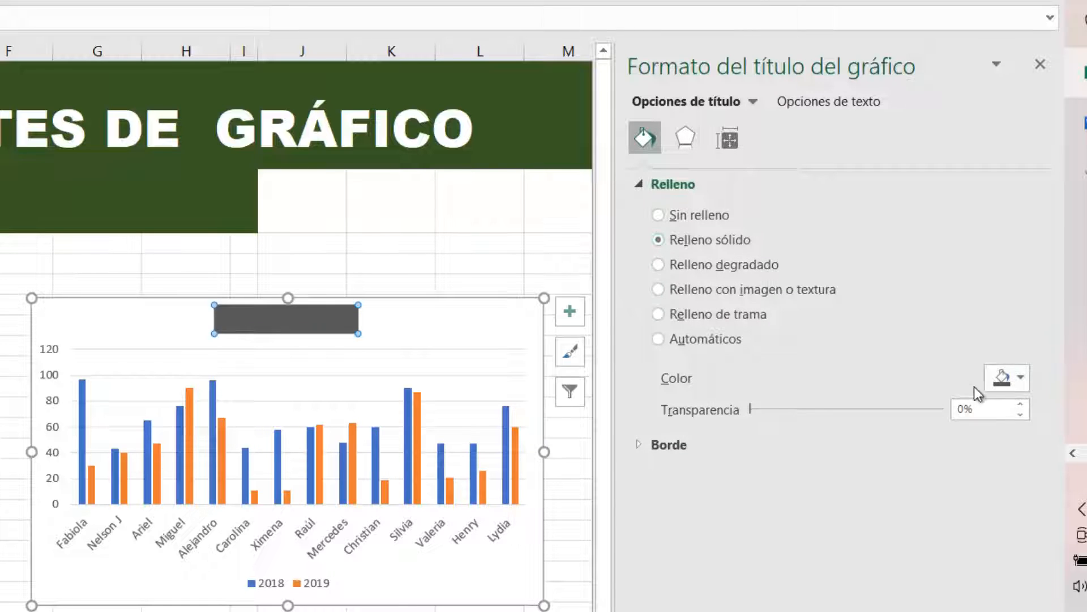
{"action": "left_click", "coordinate": [1007, 377]}
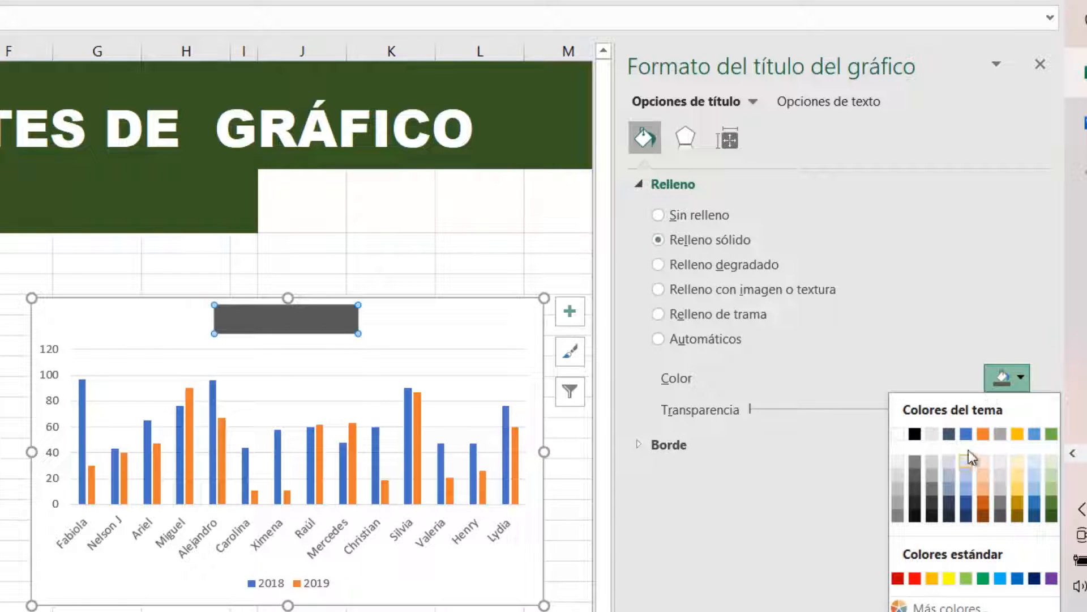
{"action": "left_click", "coordinate": [965, 438]}
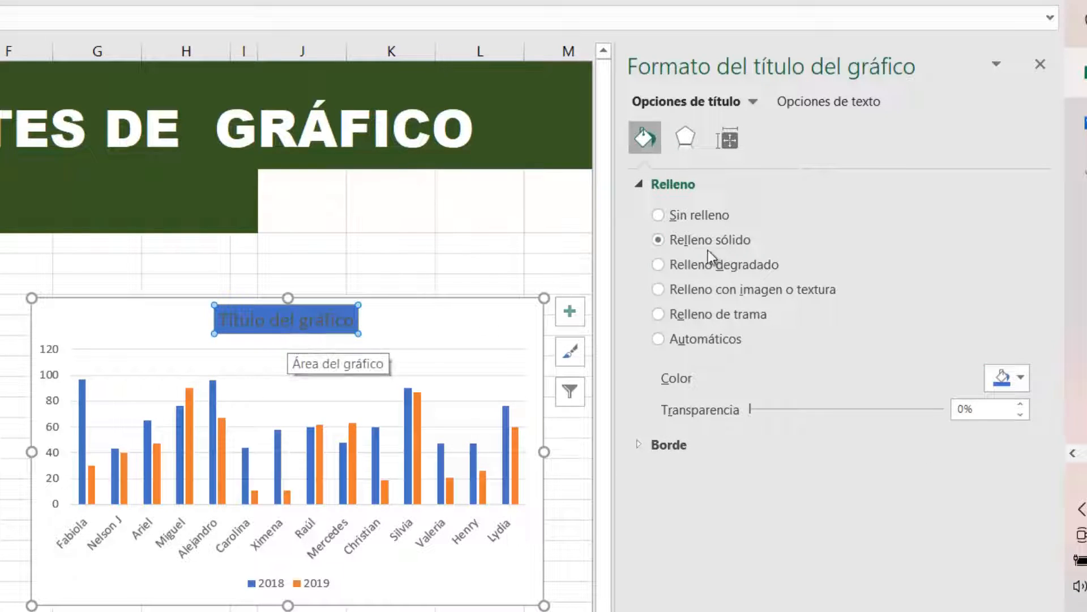
Set the chart title's text fill colour to white.
{"action": "left_click", "coordinate": [839, 107]}
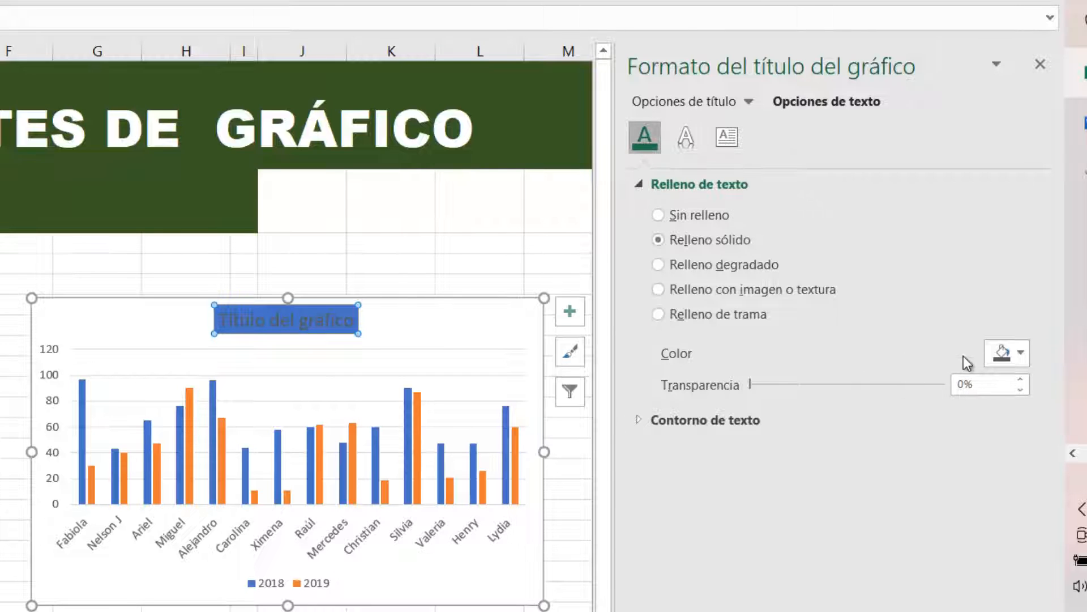
{"action": "left_click", "coordinate": [1020, 352]}
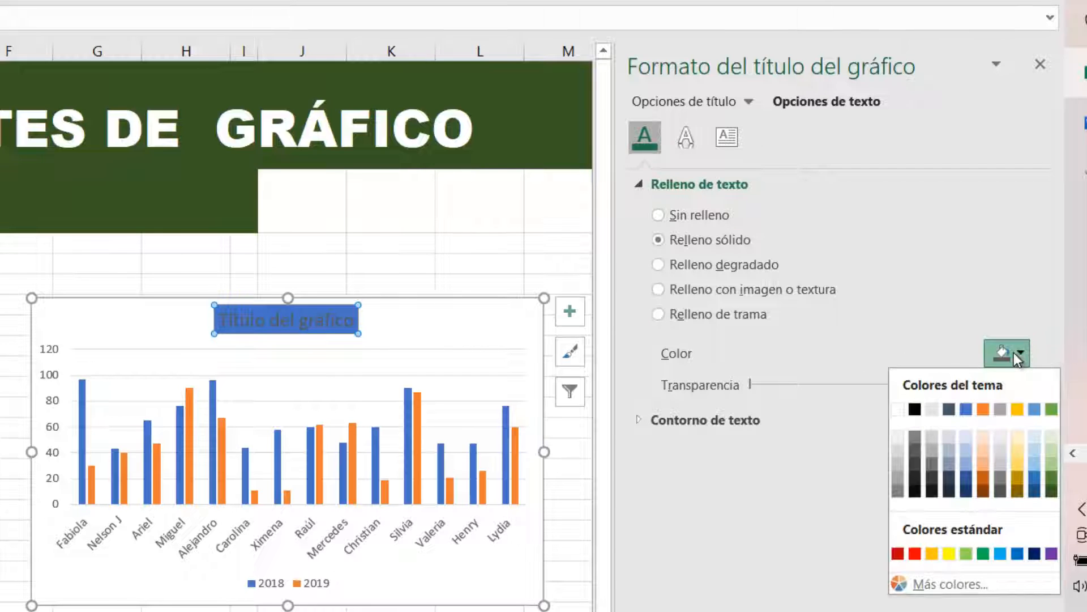
{"action": "left_click", "coordinate": [907, 409]}
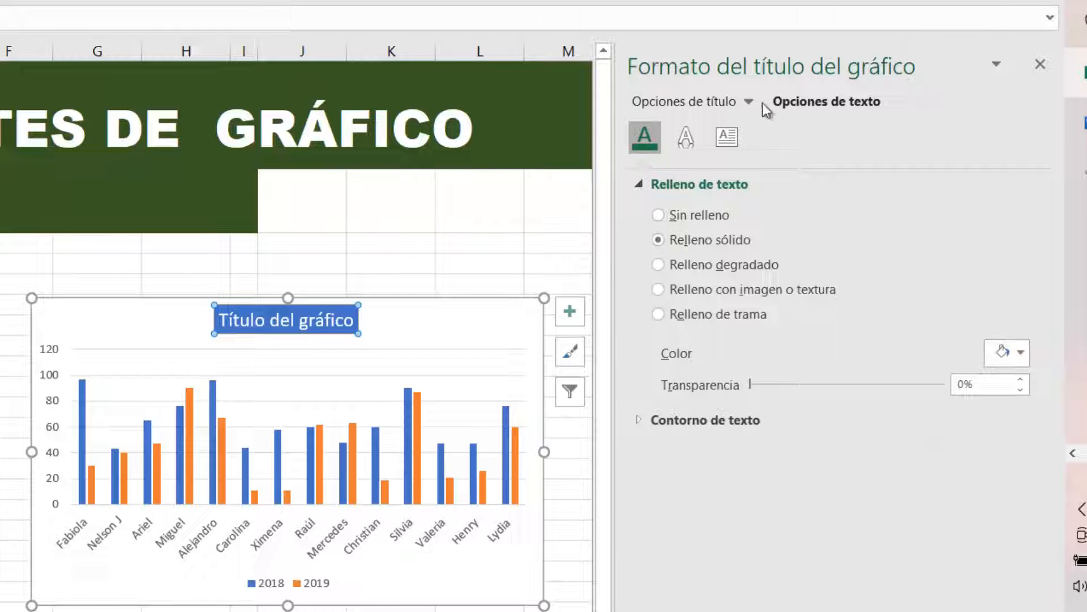
Apply the first preset top bevel to the chart title in its 3D format options.
{"action": "left_click", "coordinate": [699, 108]}
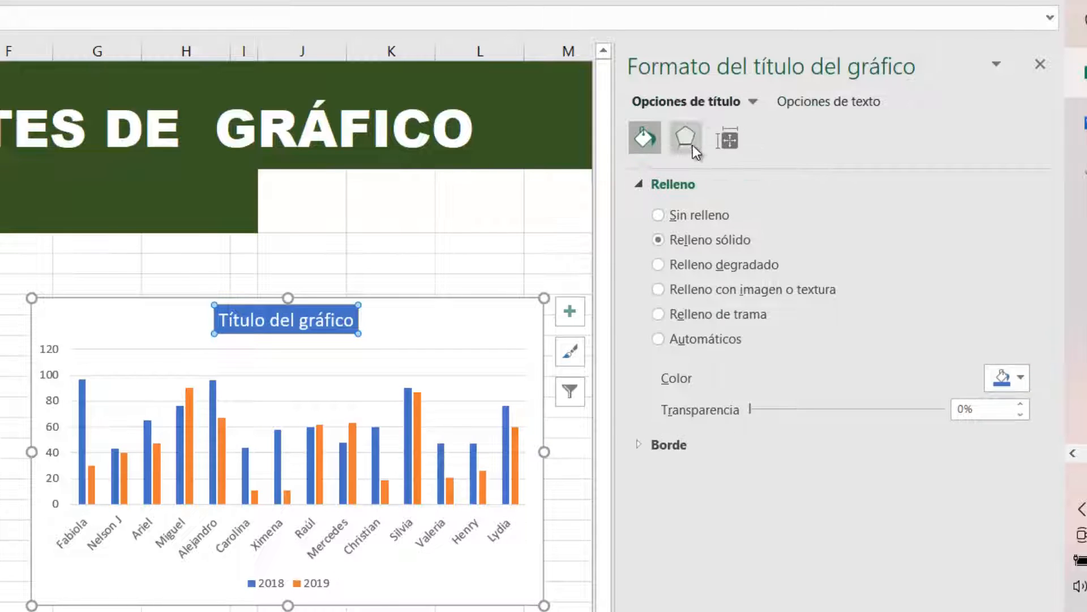
{"action": "left_click", "coordinate": [692, 145]}
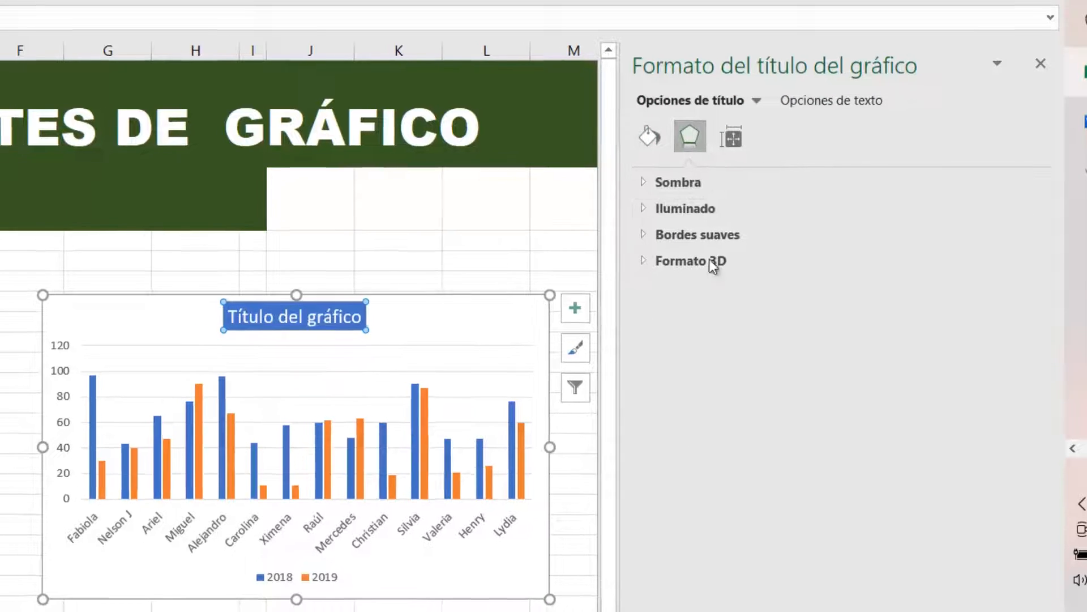
{"action": "left_click", "coordinate": [644, 260]}
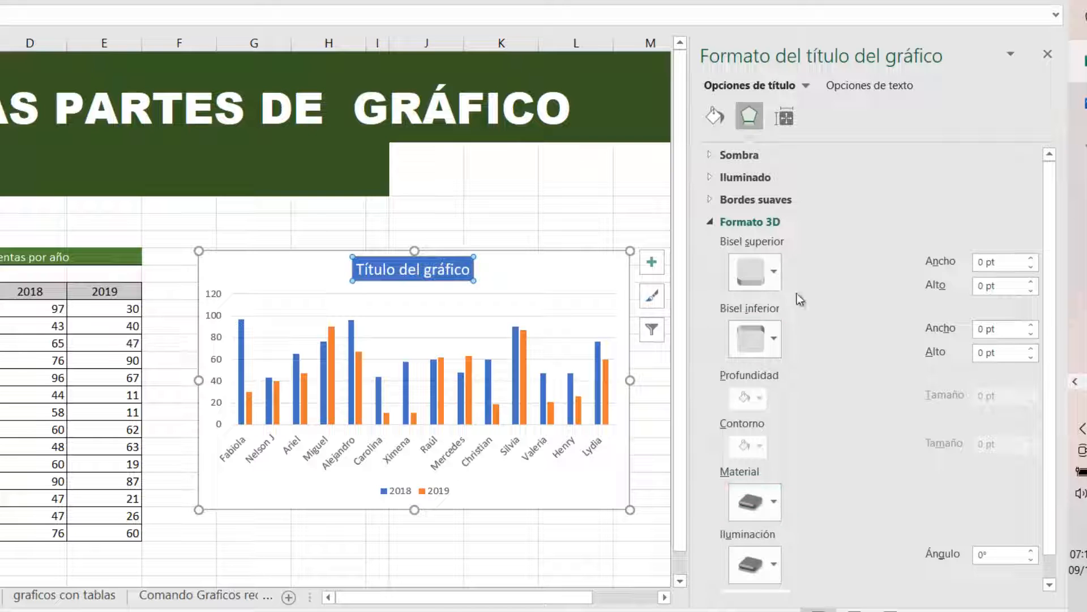
{"action": "left_click", "coordinate": [774, 271]}
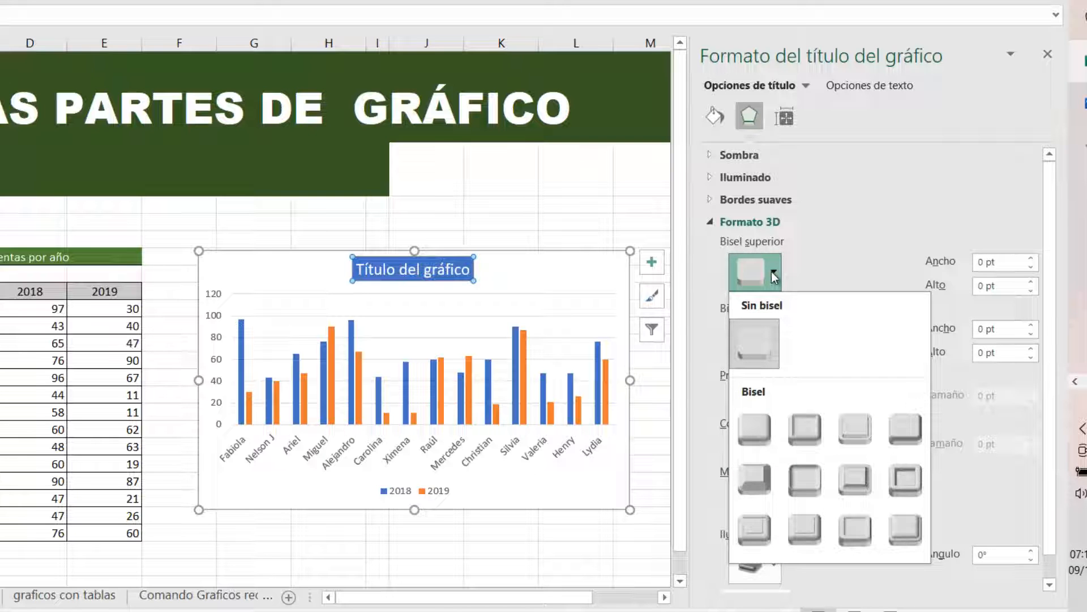
{"action": "left_click", "coordinate": [753, 437]}
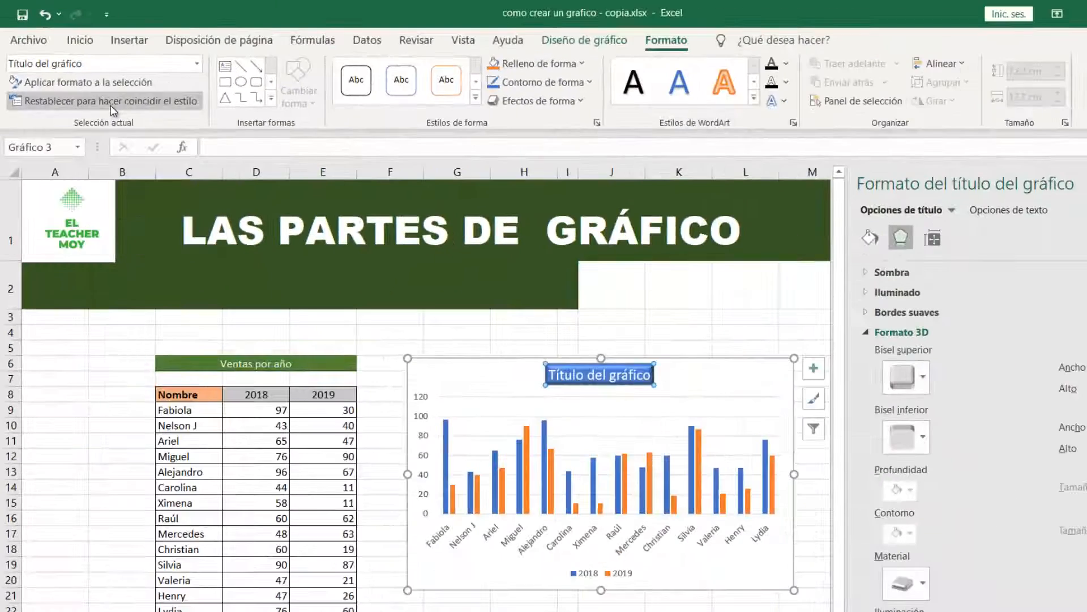
Reset the chart title to match the chart style and close the formatting pane.
{"action": "left_click", "coordinate": [113, 102]}
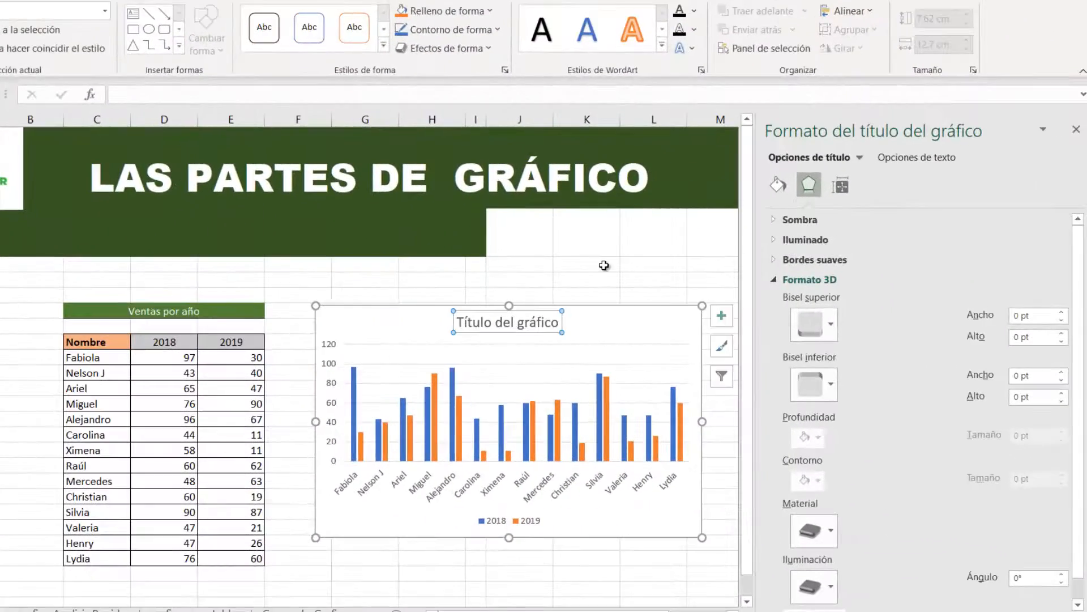
{"action": "left_click", "coordinate": [615, 312]}
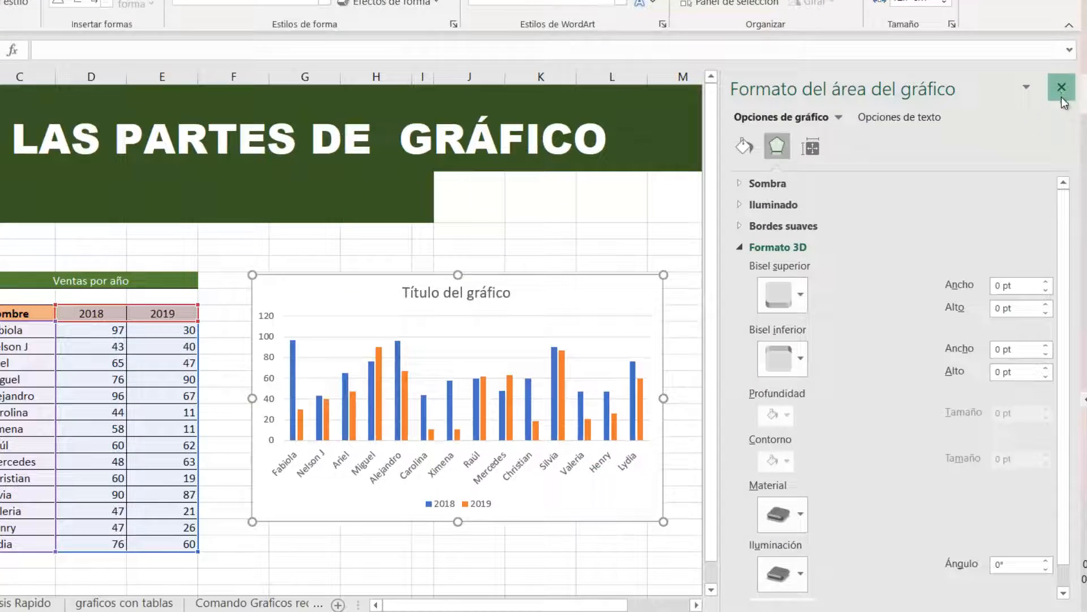
{"action": "left_click", "coordinate": [1033, 195]}
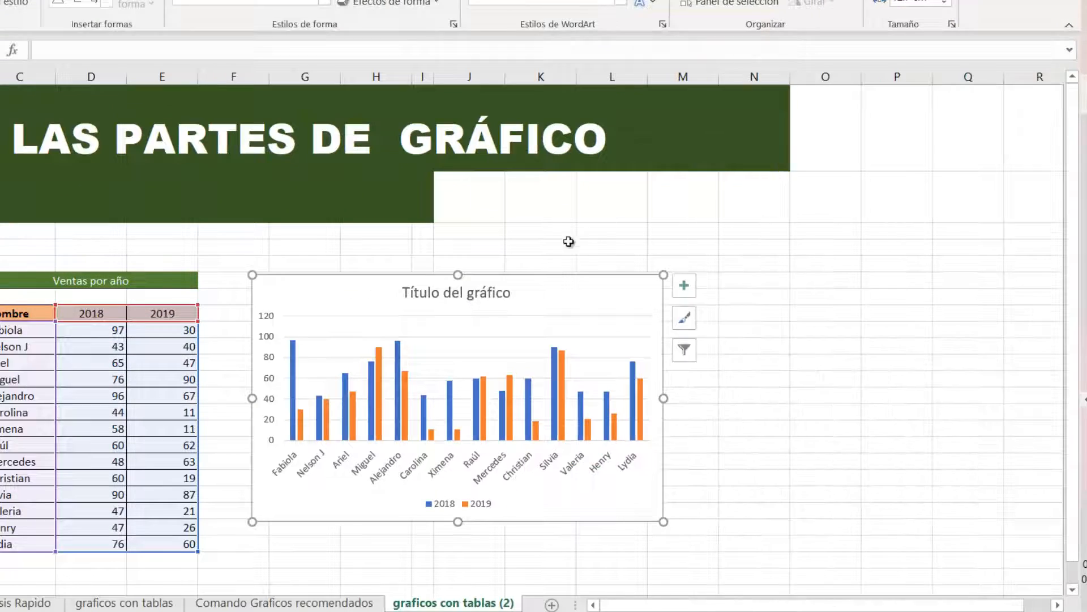
Choose the plot area (Área de trazado) as the current chart element, view its formatting options and close the pane.
{"action": "left_click", "coordinate": [489, 300]}
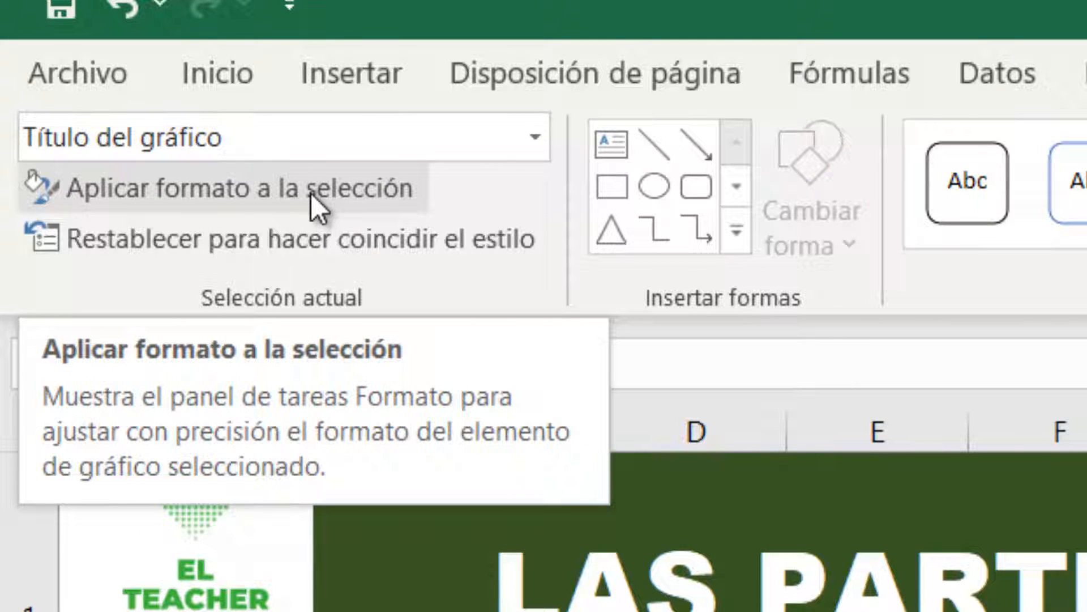
{"action": "left_click", "coordinate": [534, 138]}
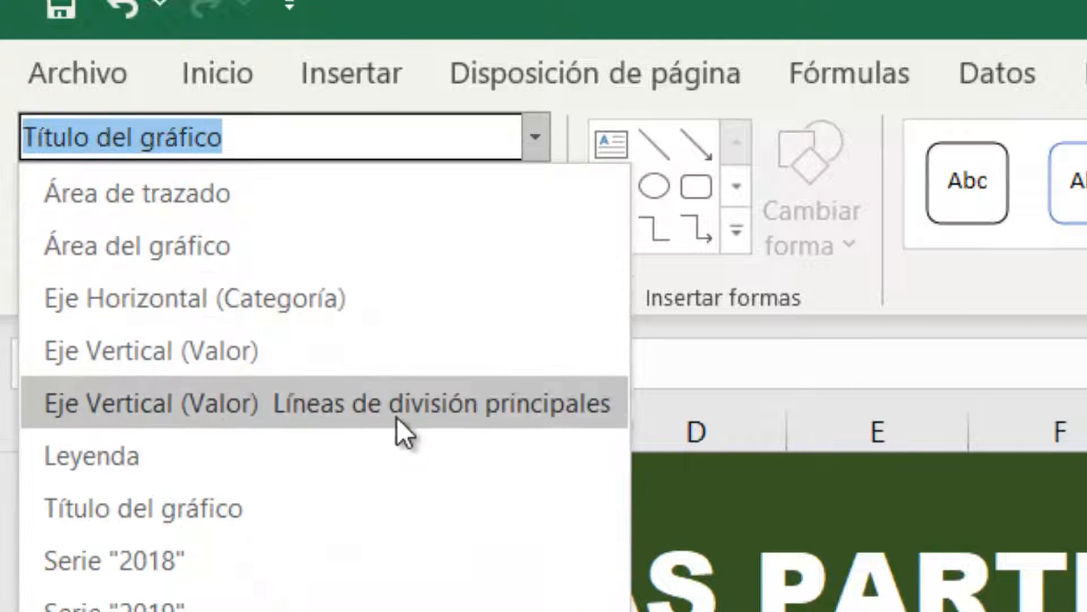
{"action": "left_click", "coordinate": [408, 217]}
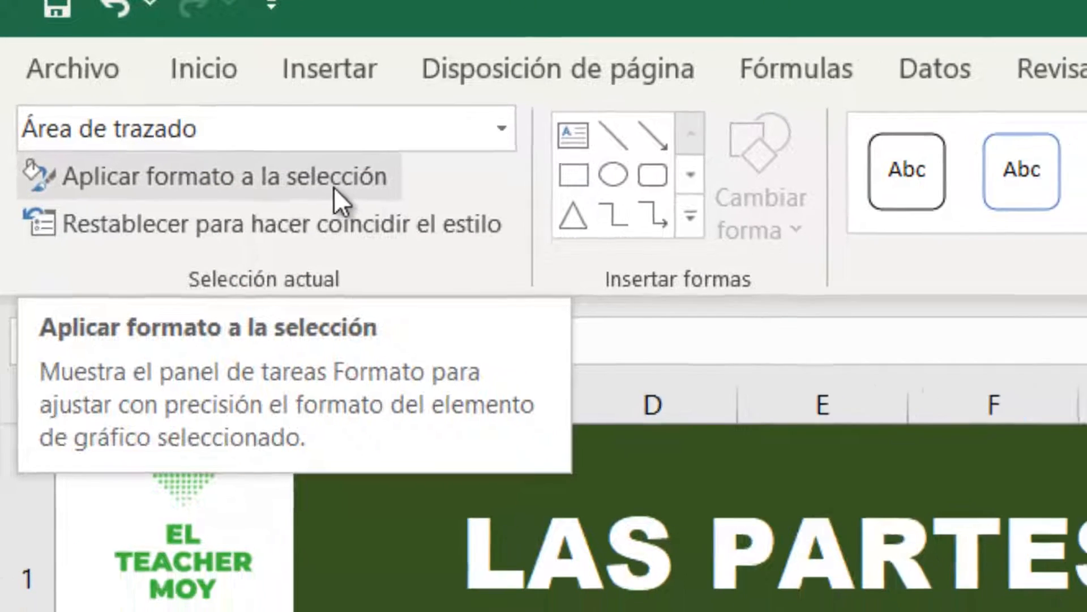
{"action": "left_click", "coordinate": [382, 191]}
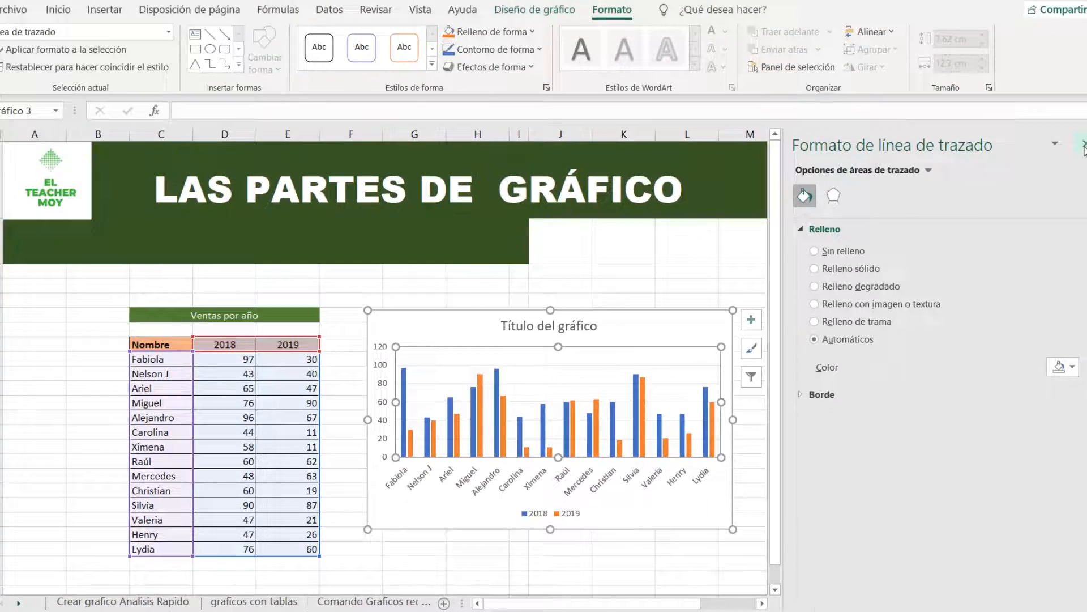
{"action": "left_click", "coordinate": [1086, 90]}
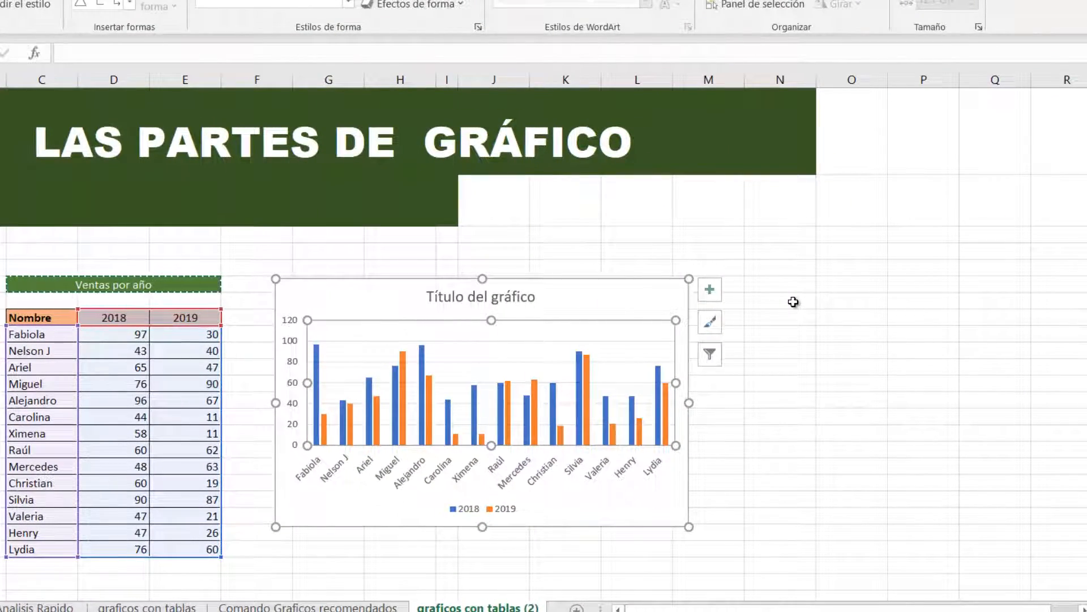
Select the chart area and the chart title separately and view the commands in the title's context menu.
{"action": "left_click", "coordinate": [812, 295]}
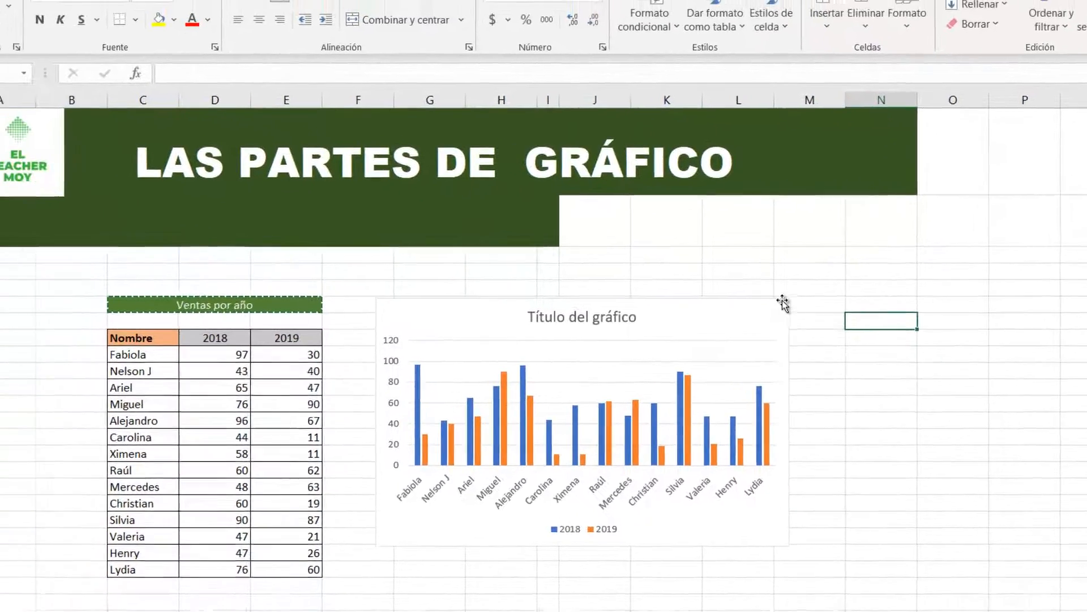
{"action": "left_click", "coordinate": [680, 282]}
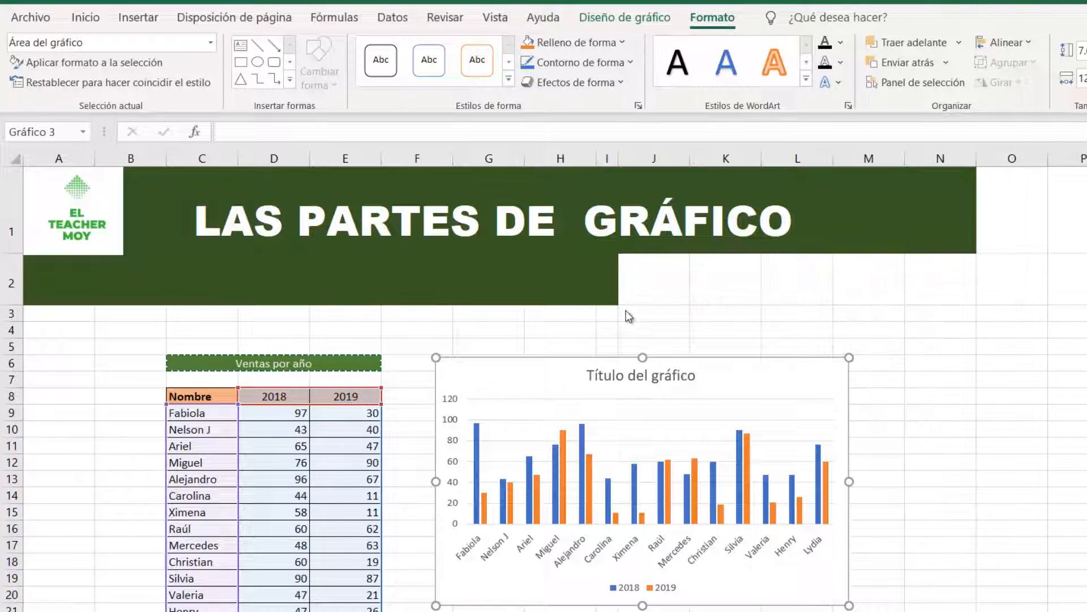
{"action": "left_click", "coordinate": [671, 376]}
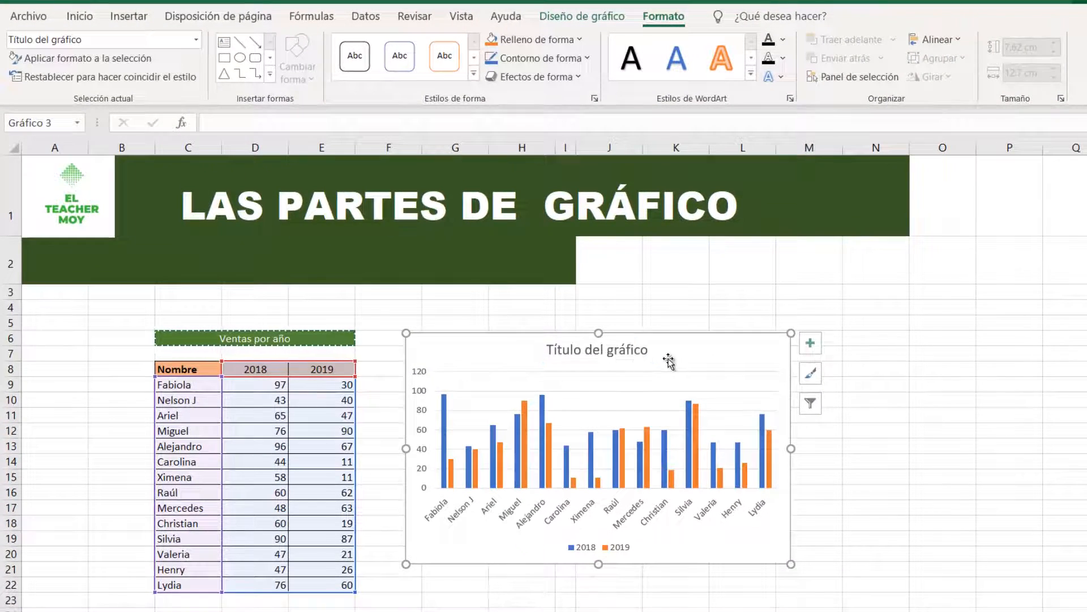
{"action": "left_click", "coordinate": [669, 361]}
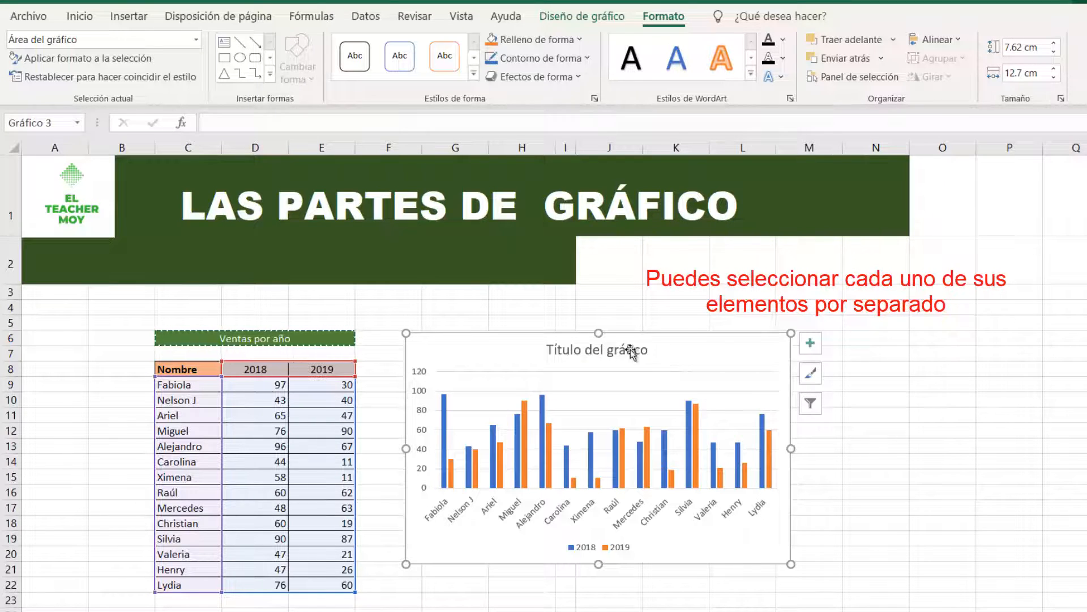
{"action": "left_click", "coordinate": [593, 347]}
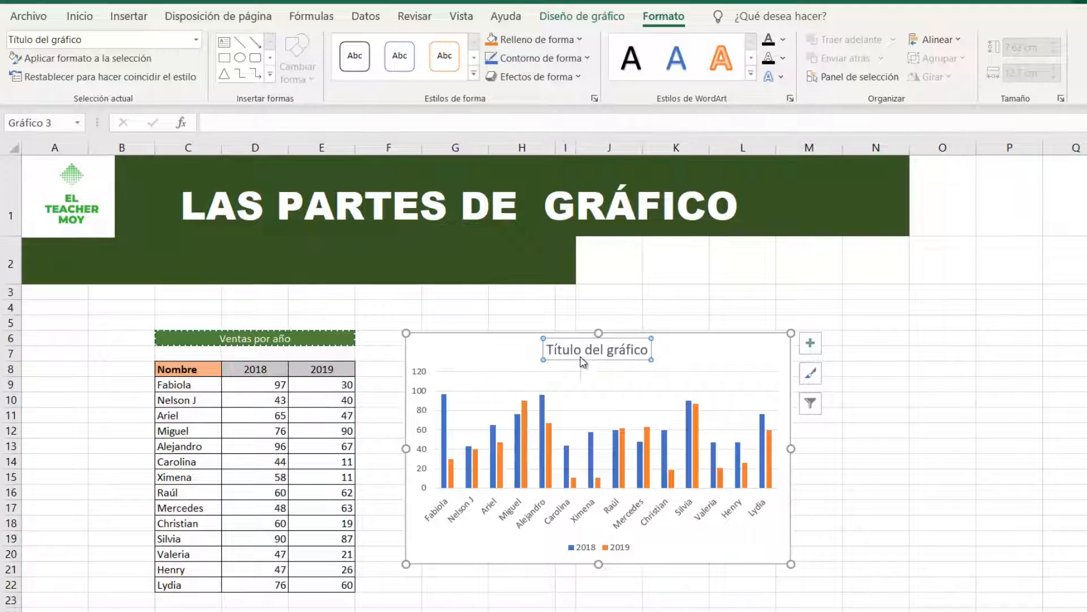
{"action": "right_click", "coordinate": [581, 355]}
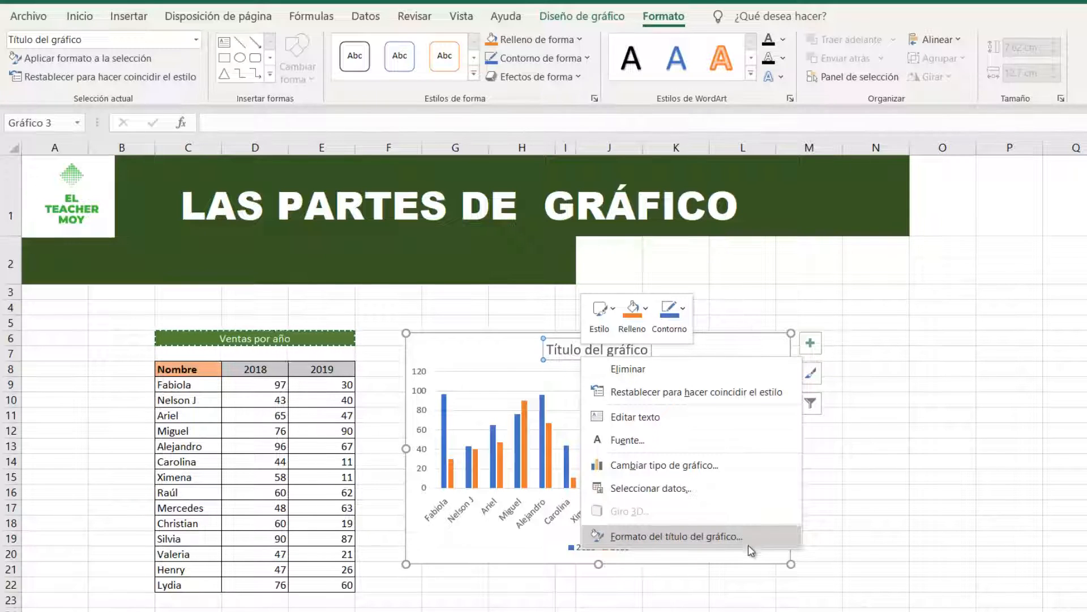
{"action": "key", "text": "Escape"}
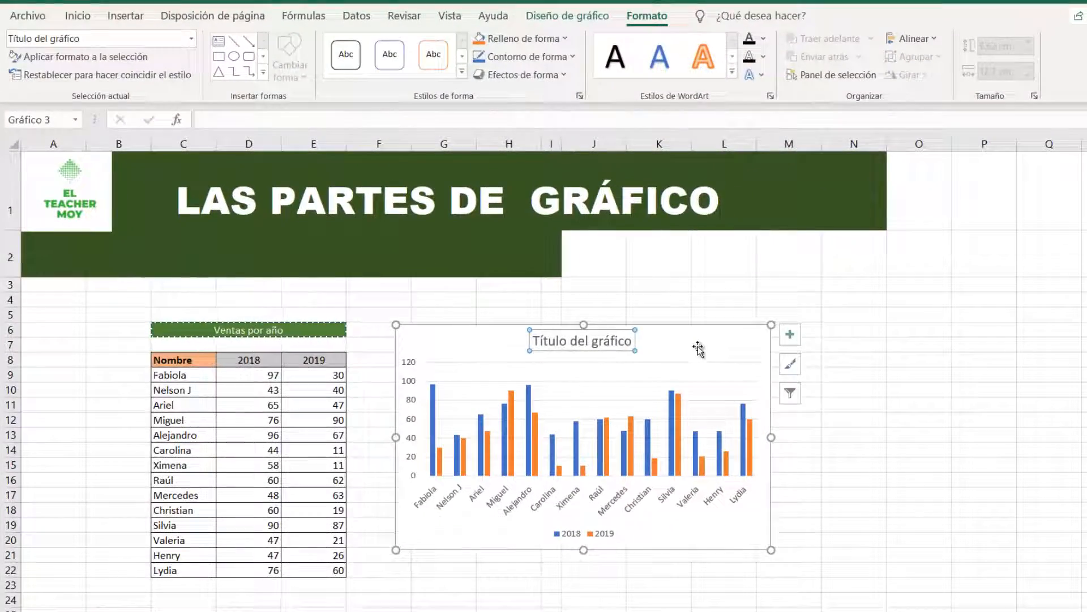
Examine the commands offered in the context menu of the whole chart area.
{"action": "left_click", "coordinate": [734, 290]}
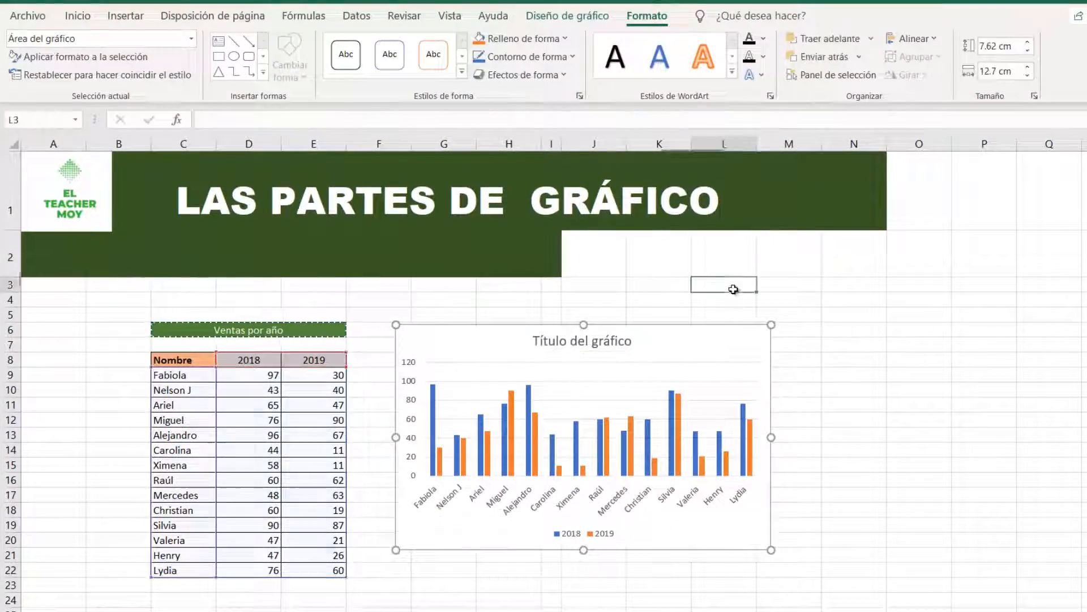
{"action": "left_click", "coordinate": [790, 363]}
{"action": "left_click", "coordinate": [696, 321]}
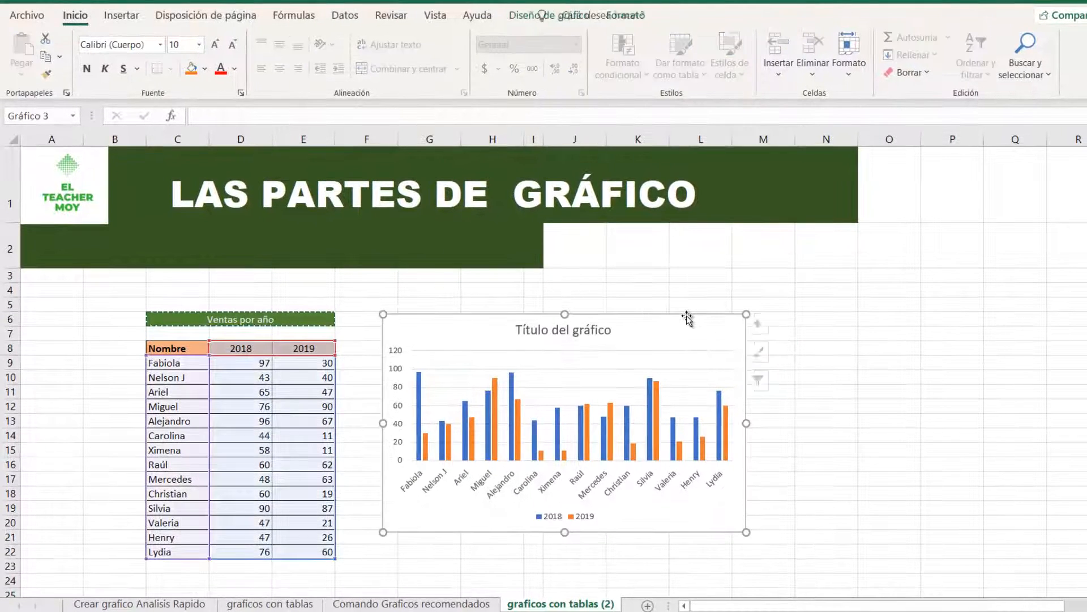
{"action": "left_click", "coordinate": [790, 306]}
{"action": "left_click", "coordinate": [833, 353]}
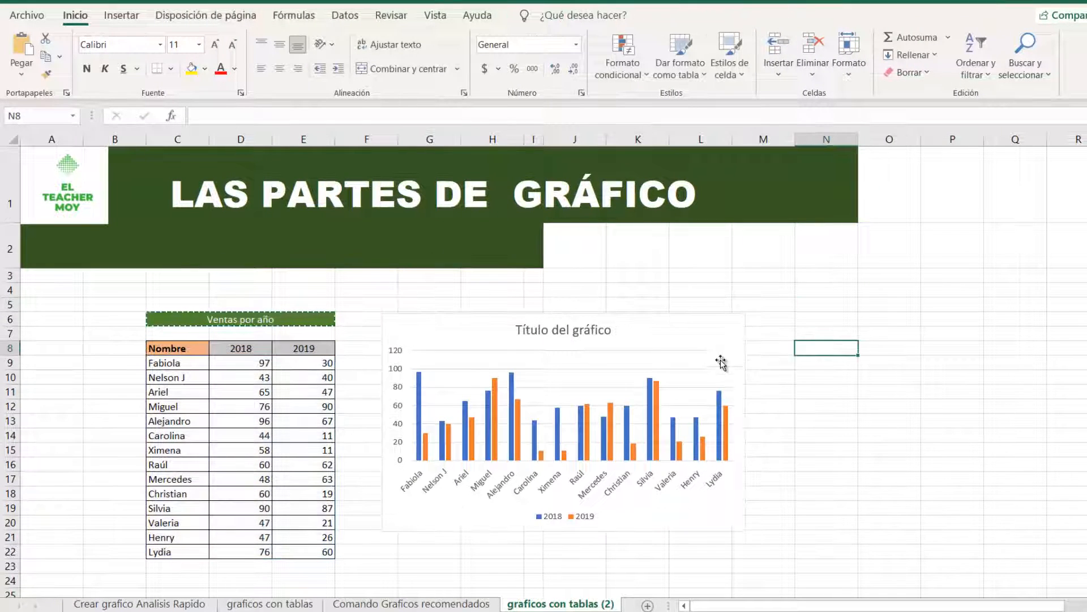
{"action": "left_click", "coordinate": [693, 315]}
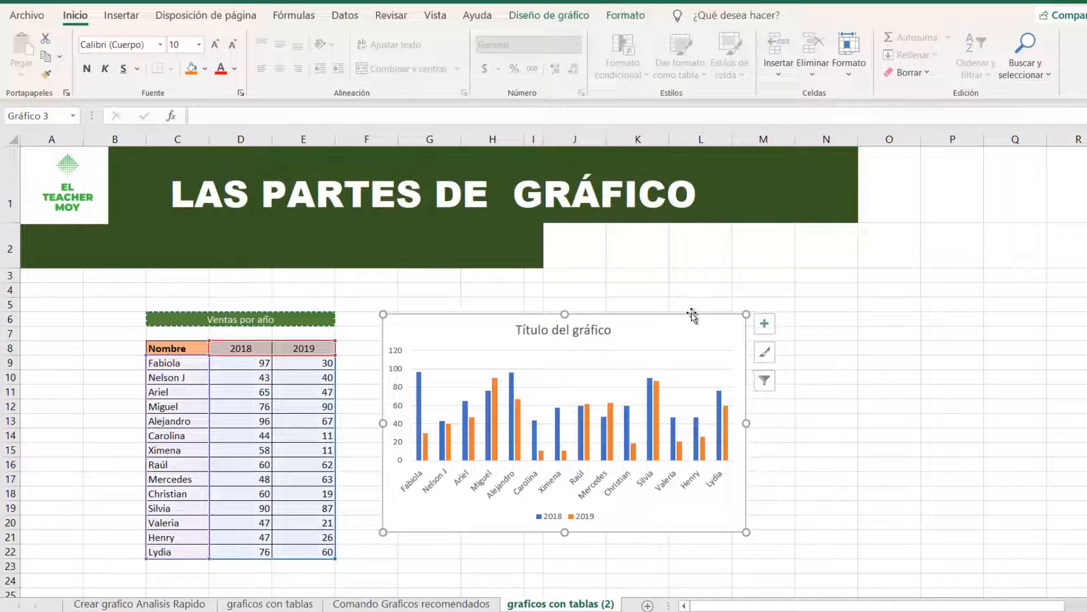
{"action": "right_click", "coordinate": [692, 315]}
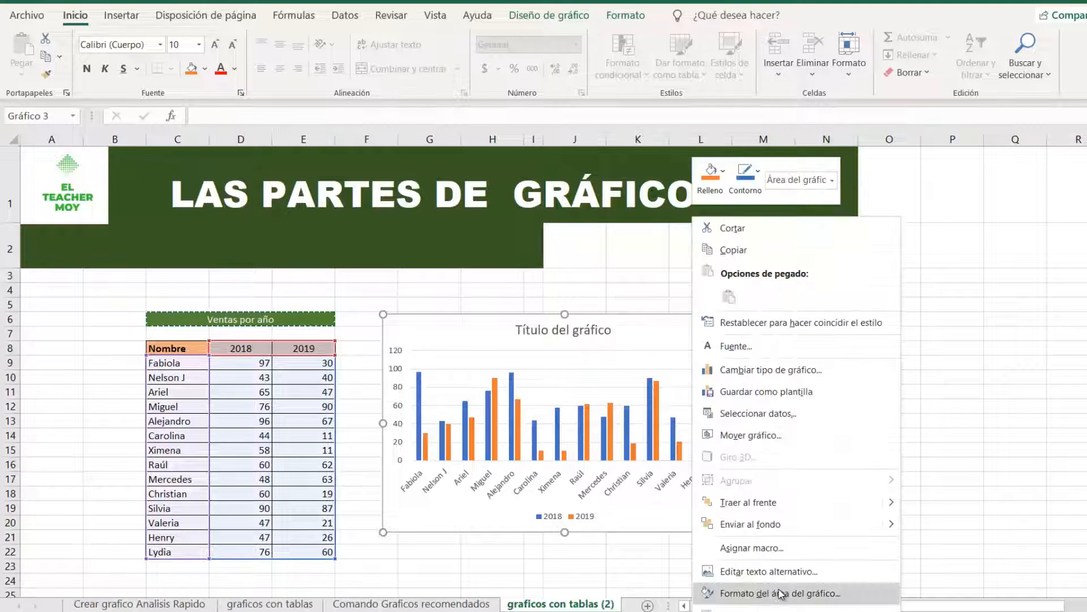
{"action": "left_click", "coordinate": [667, 327]}
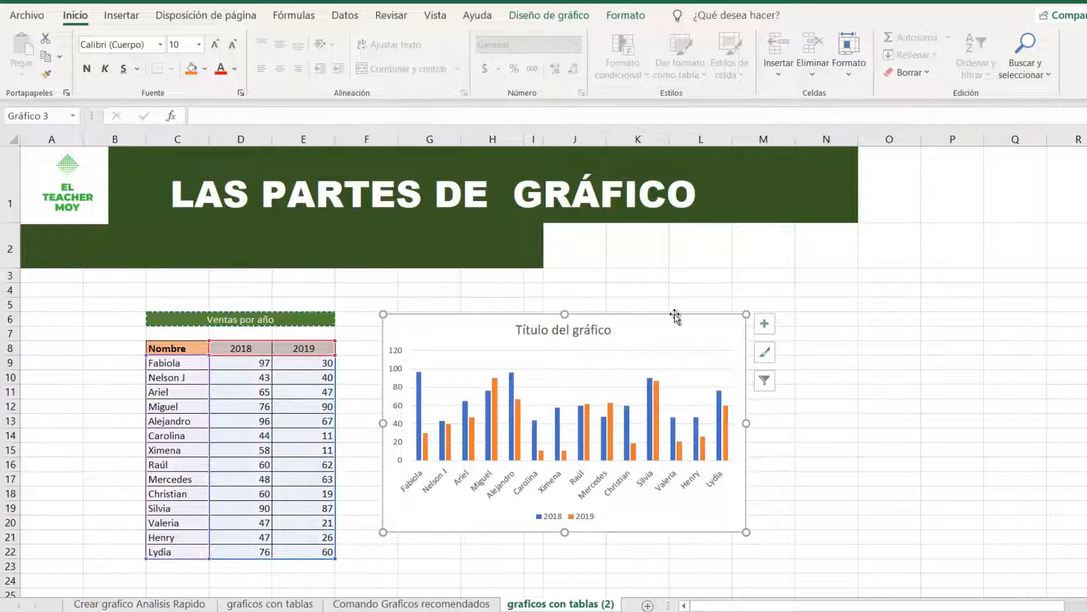
Open the formatting pane for the chart area and give it a solid fill in a light green theme colour.
{"action": "left_click", "coordinate": [625, 16]}
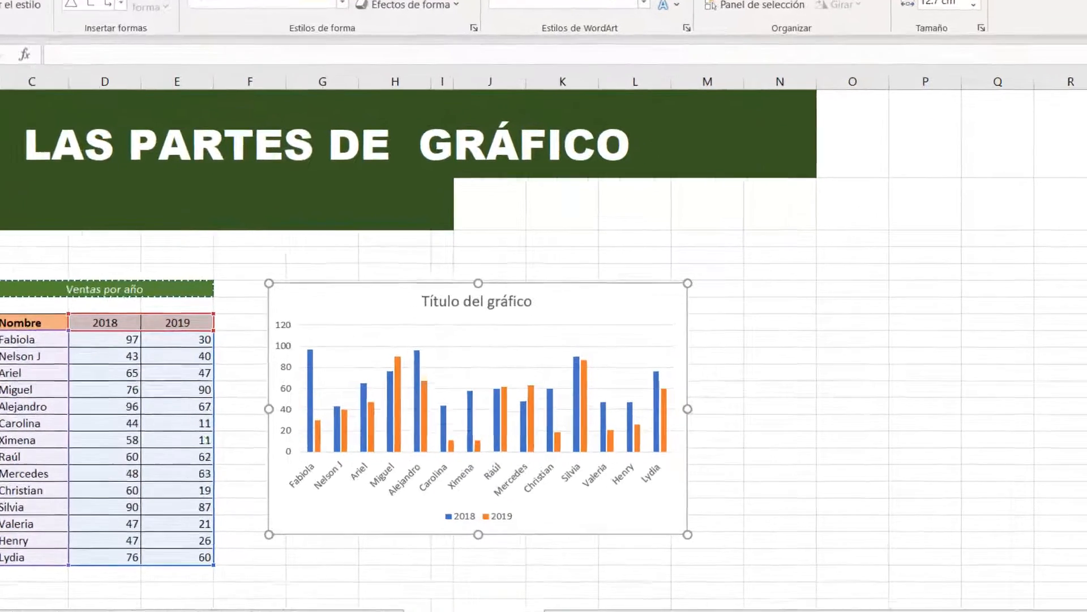
{"action": "left_click", "coordinate": [121, 57]}
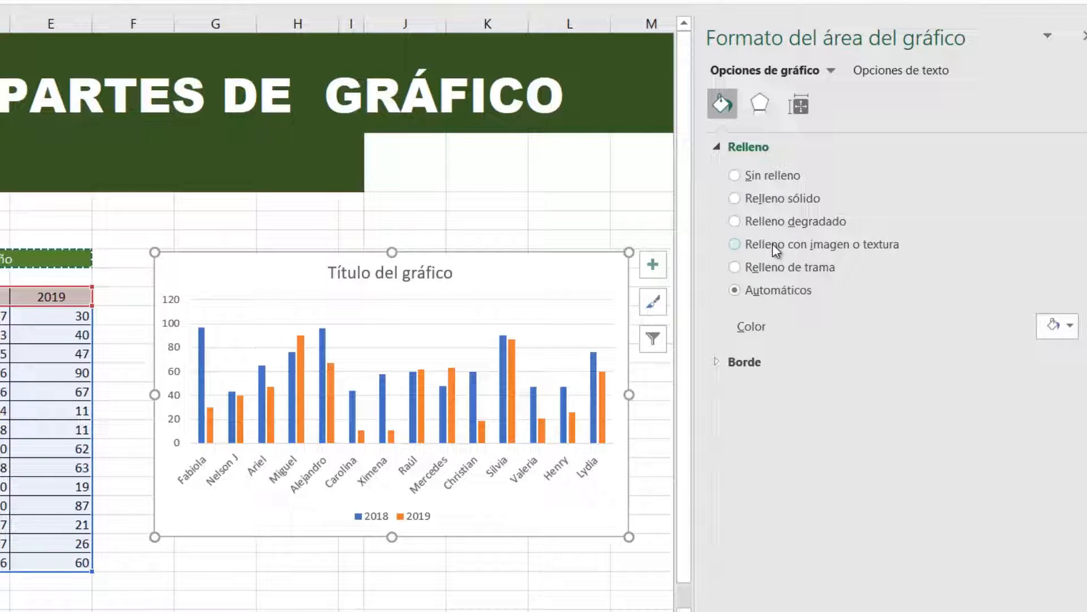
{"action": "left_click", "coordinate": [735, 198]}
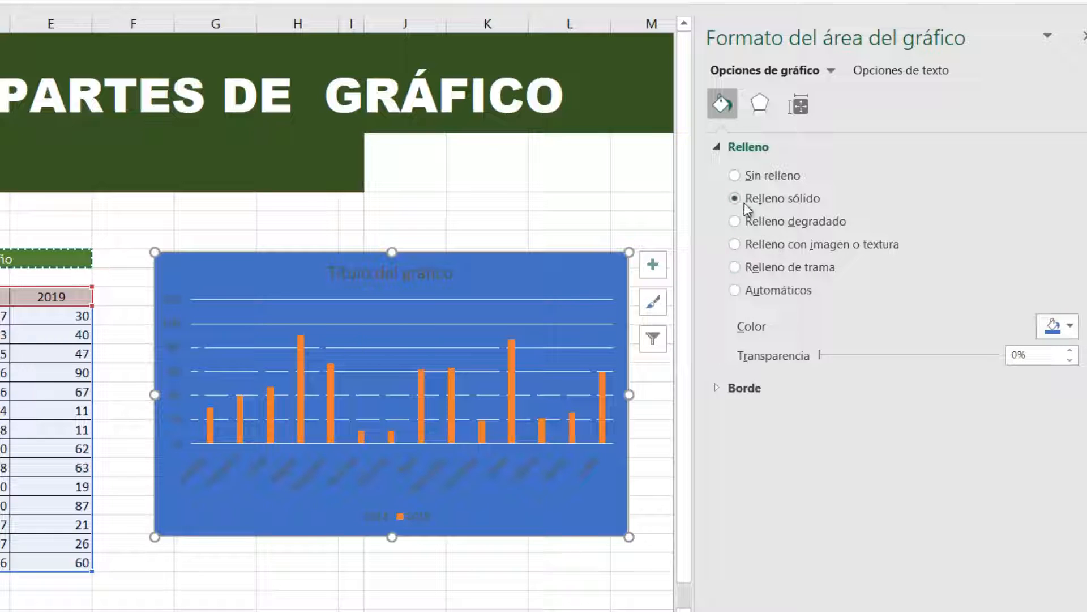
{"action": "left_click", "coordinate": [1072, 327]}
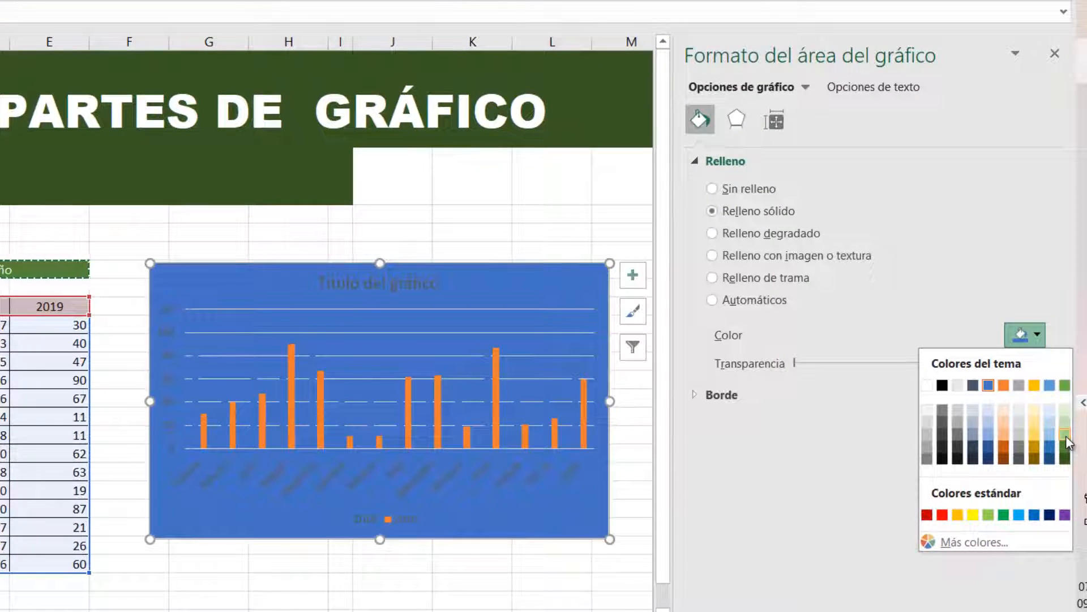
{"action": "left_click", "coordinate": [1065, 434]}
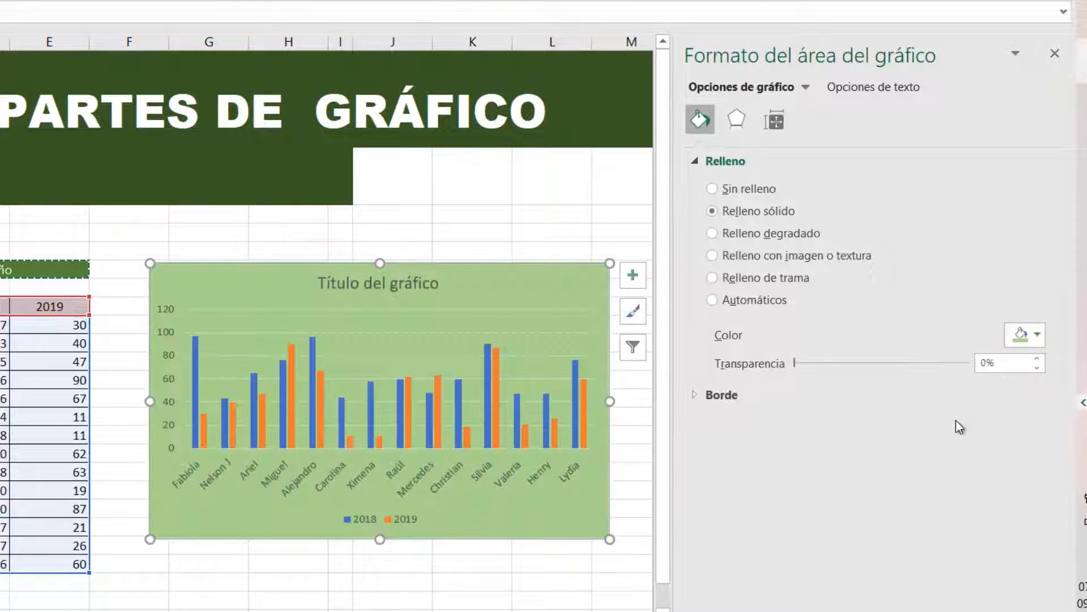
Try a lighter green theme shade for the chart area's fill and restore the medium light green.
{"action": "left_click", "coordinate": [1041, 336]}
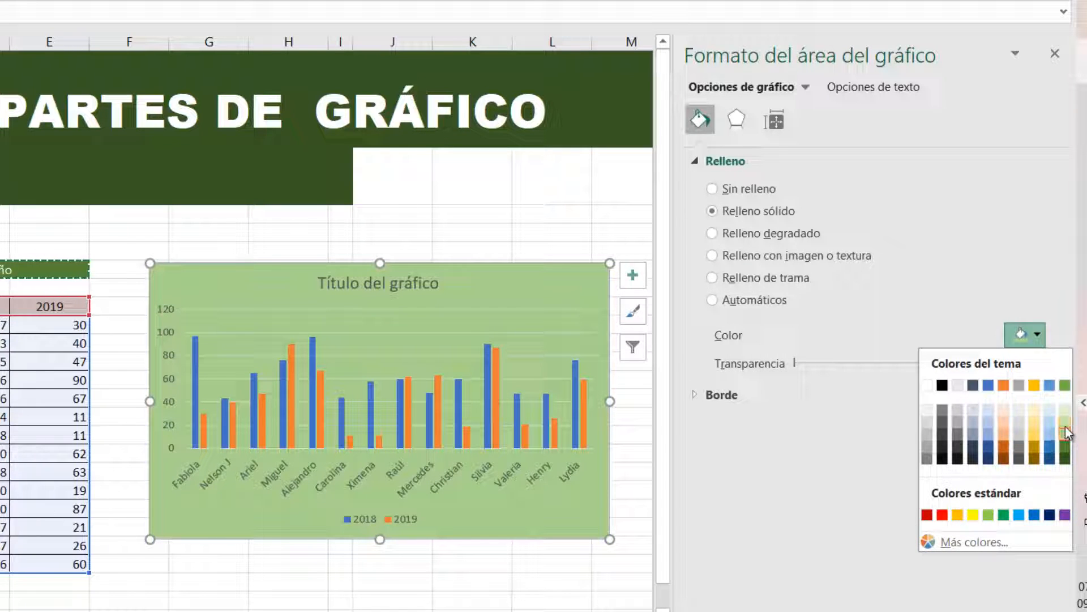
{"action": "left_click", "coordinate": [1067, 429]}
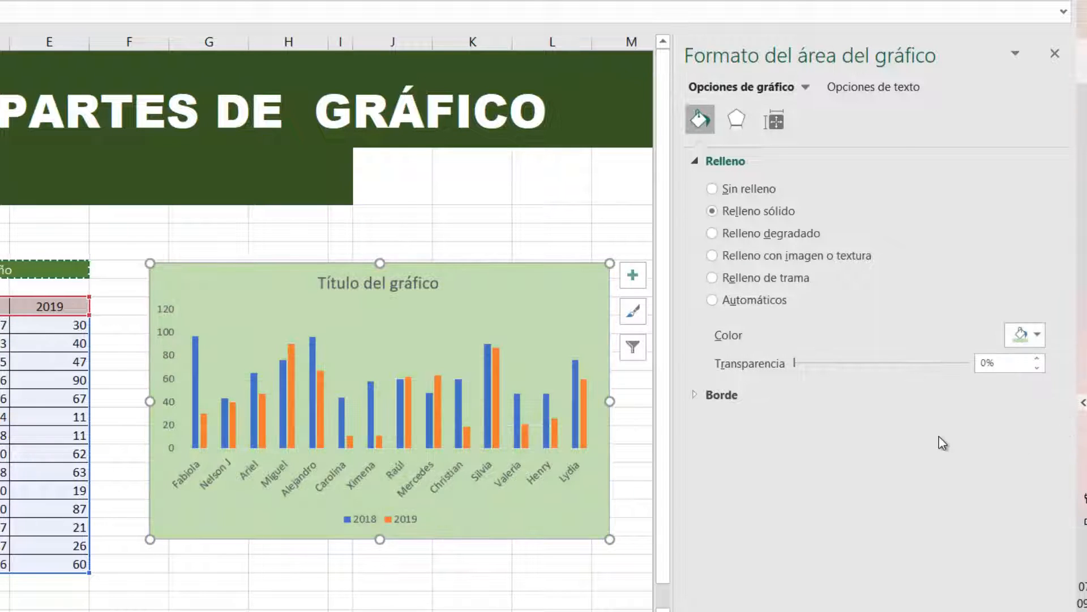
{"action": "left_click", "coordinate": [1039, 335]}
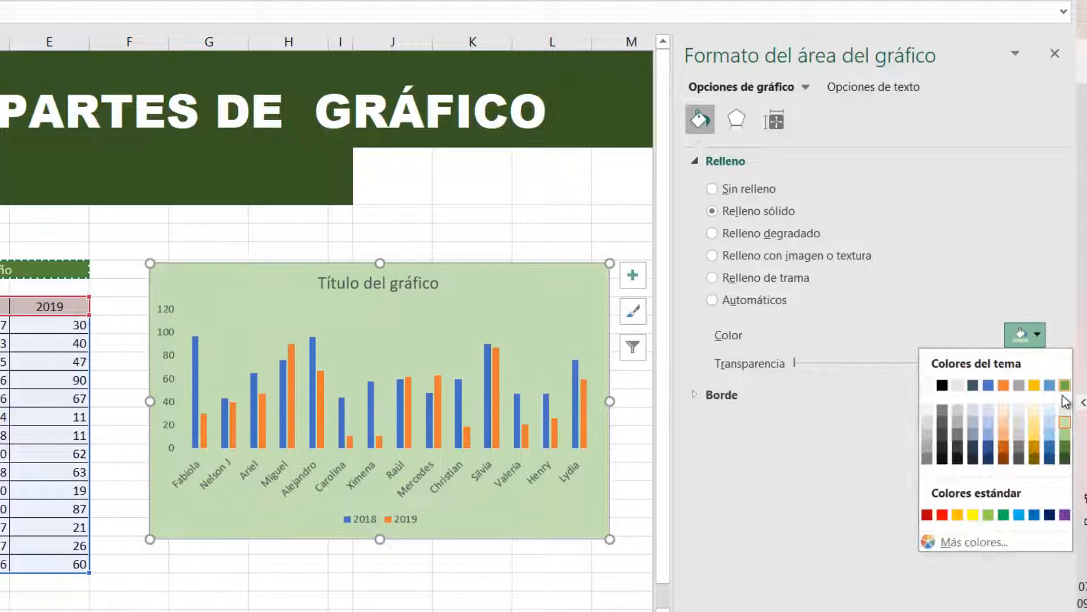
{"action": "left_click", "coordinate": [1064, 435]}
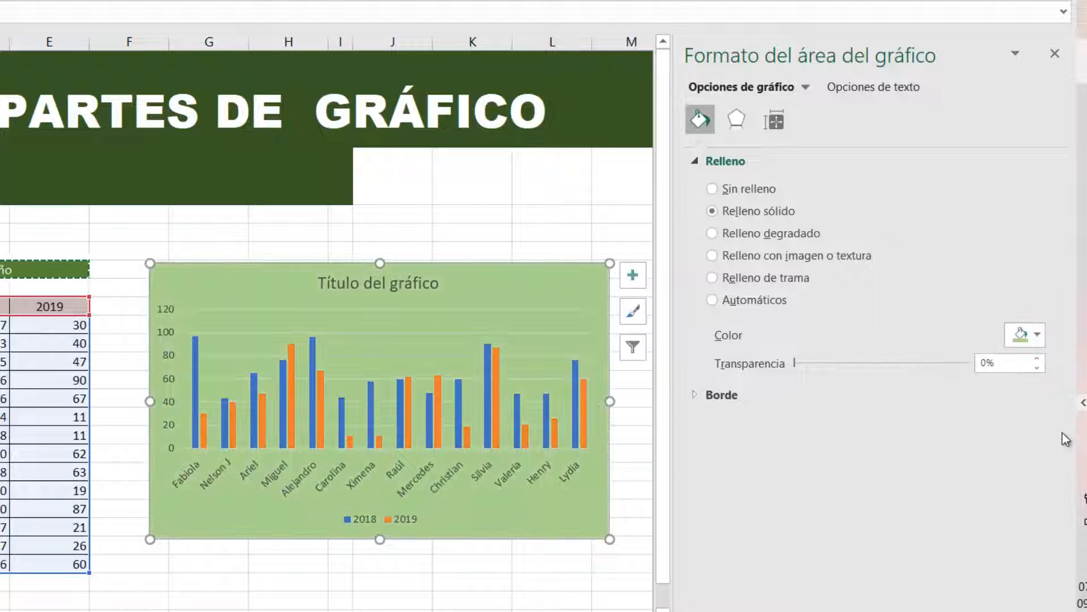
{"action": "left_click", "coordinate": [1034, 335]}
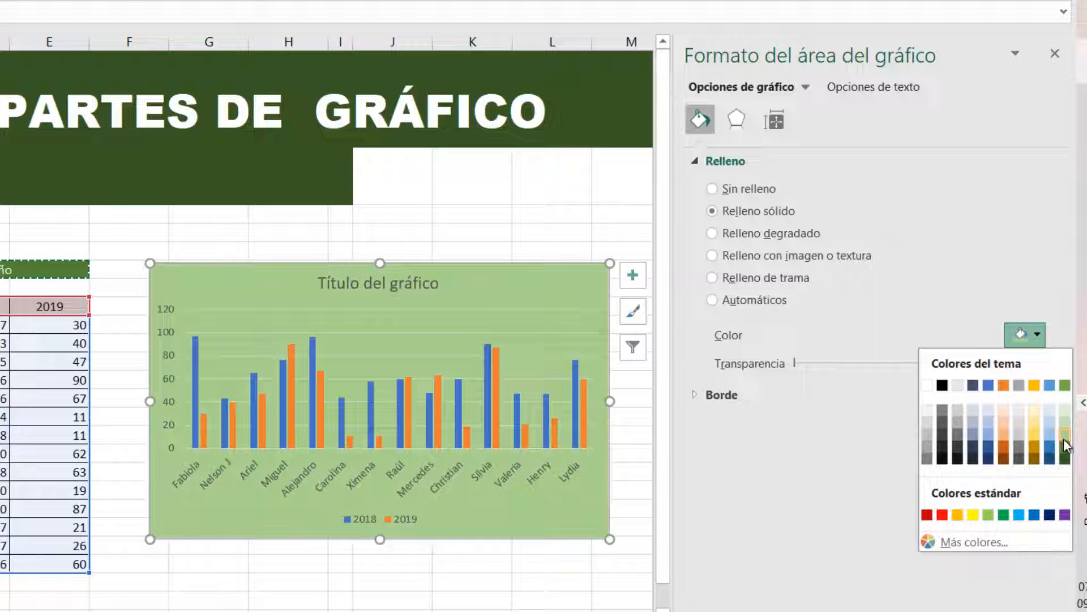
{"action": "left_click", "coordinate": [937, 314]}
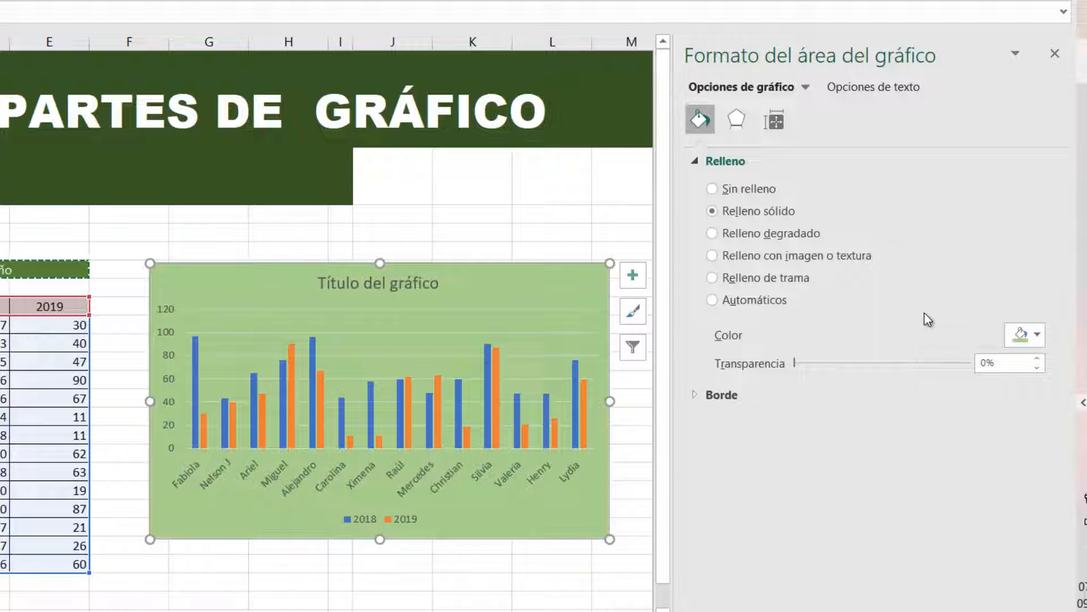
Give the chart area a solid line border (Línea sólida) in a dark green theme colour.
{"action": "left_click", "coordinate": [700, 395]}
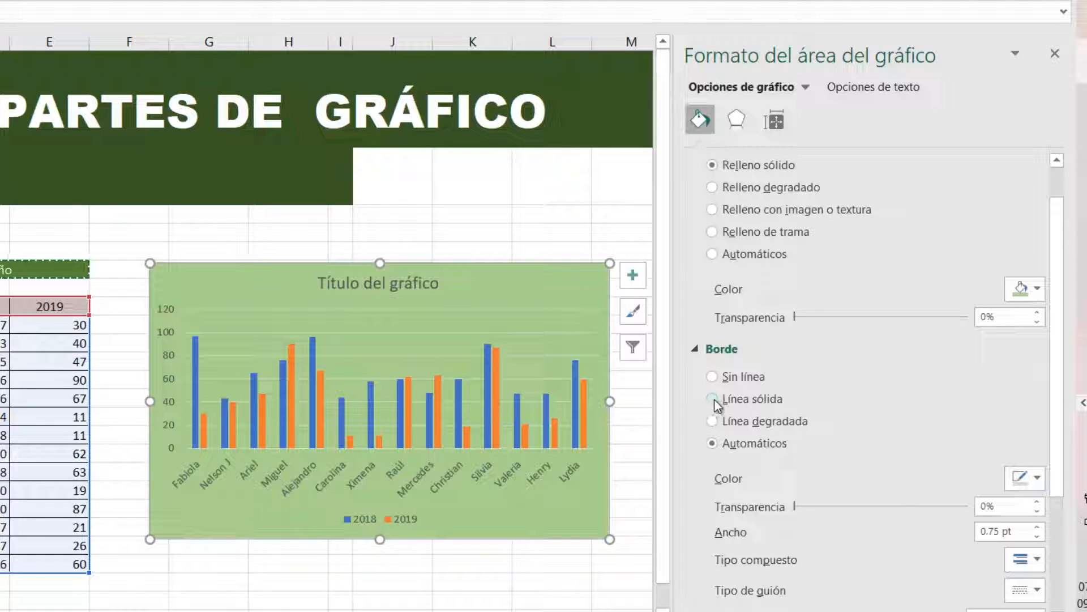
{"action": "left_click", "coordinate": [715, 400]}
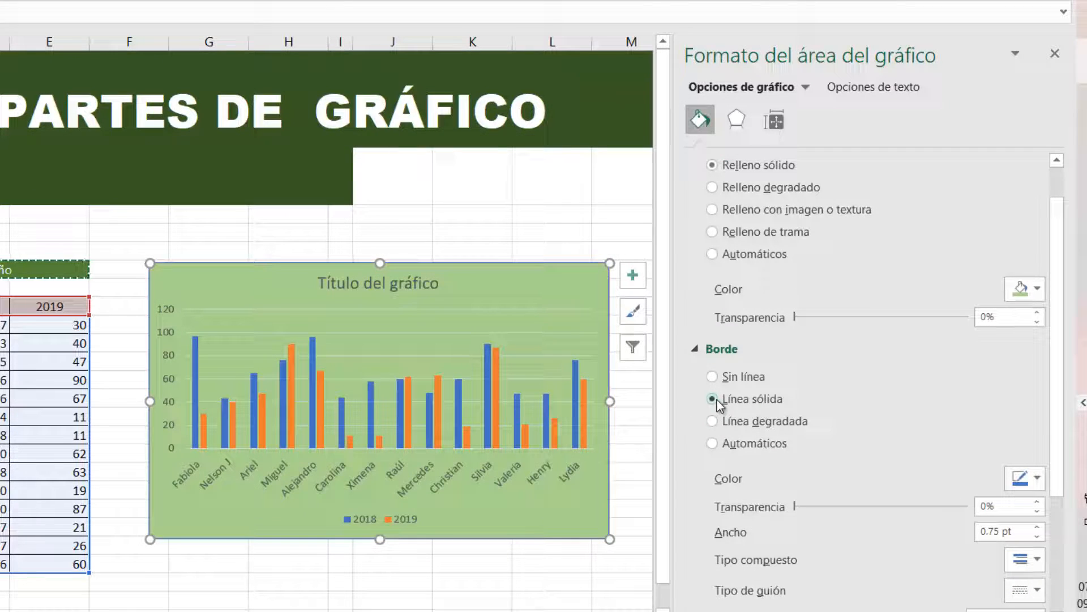
{"action": "left_click", "coordinate": [1023, 479]}
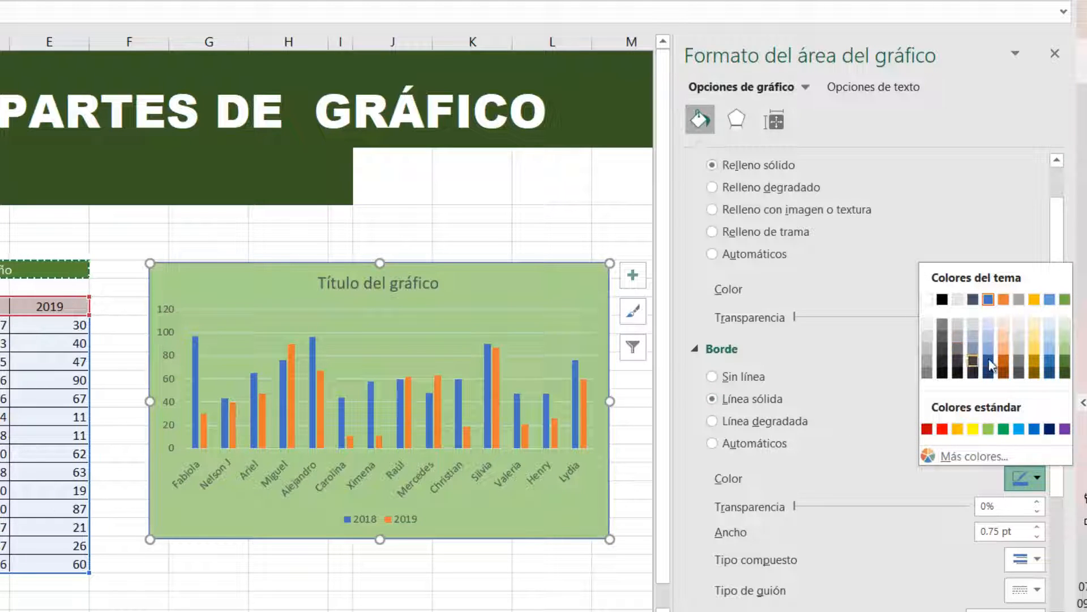
{"action": "left_click", "coordinate": [1066, 366]}
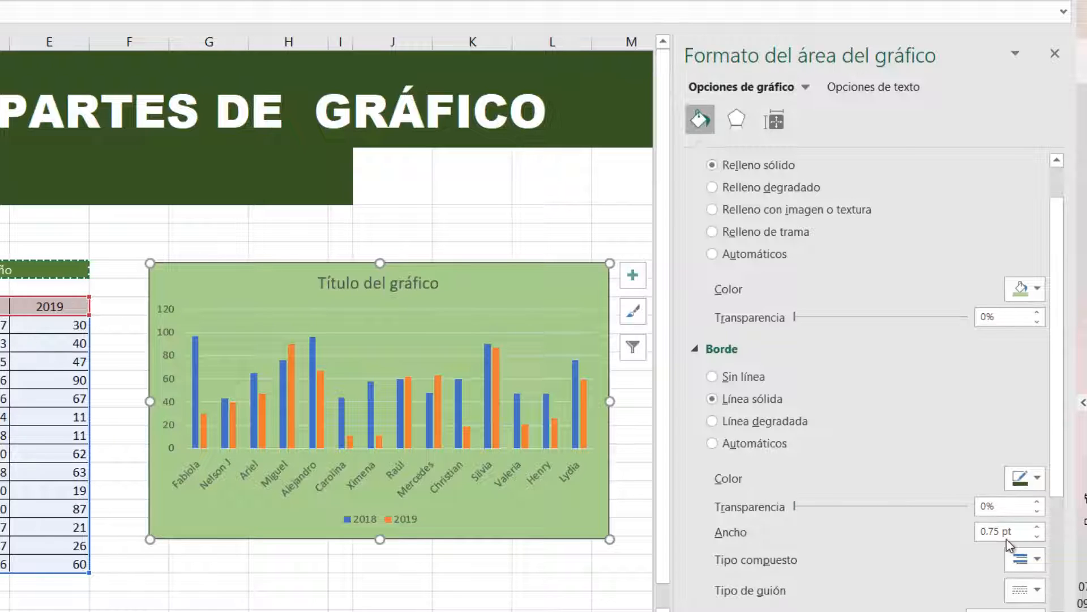
Set the chart area's border width to 2 pt, close the formatting pane and deselect the chart.
{"action": "left_click", "coordinate": [1037, 527]}
{"action": "left_click", "coordinate": [1036, 527]}
{"action": "left_click", "coordinate": [1036, 527]}
{"action": "left_click", "coordinate": [1036, 527]}
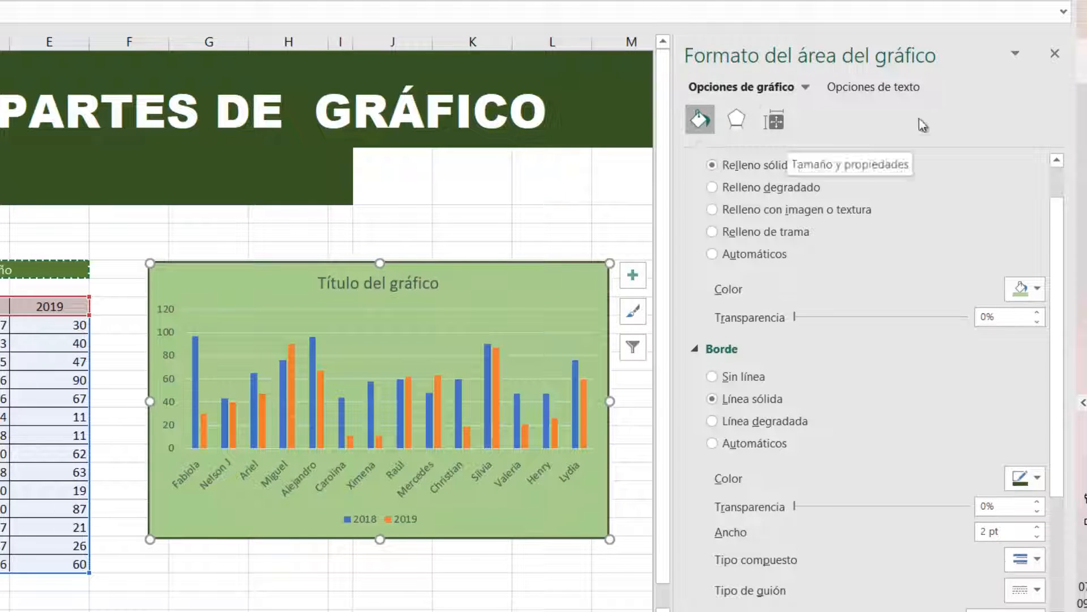
{"action": "left_click", "coordinate": [1055, 54]}
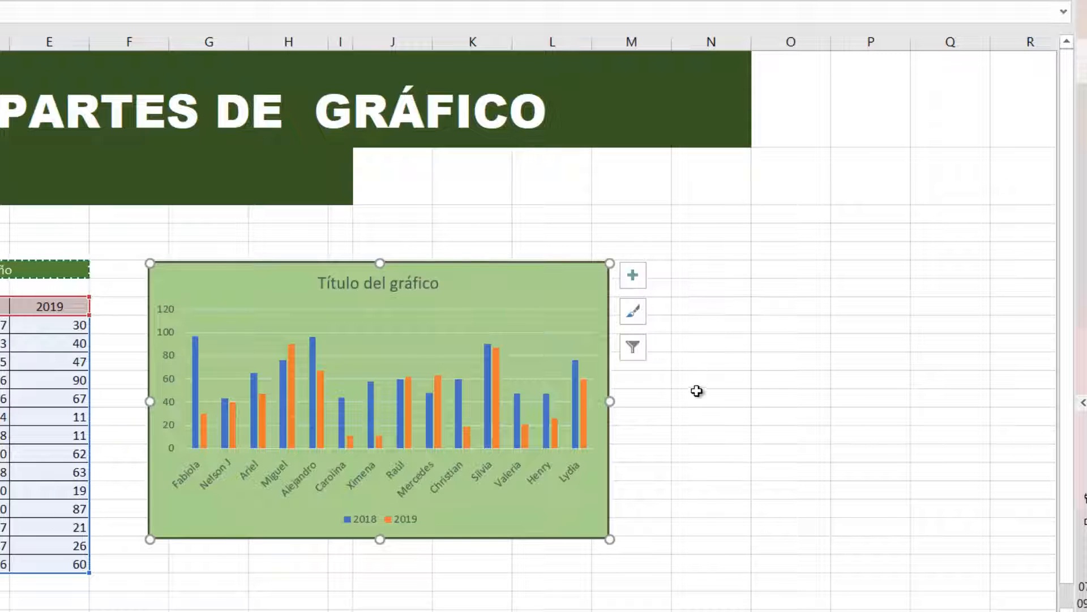
{"action": "left_click", "coordinate": [489, 221]}
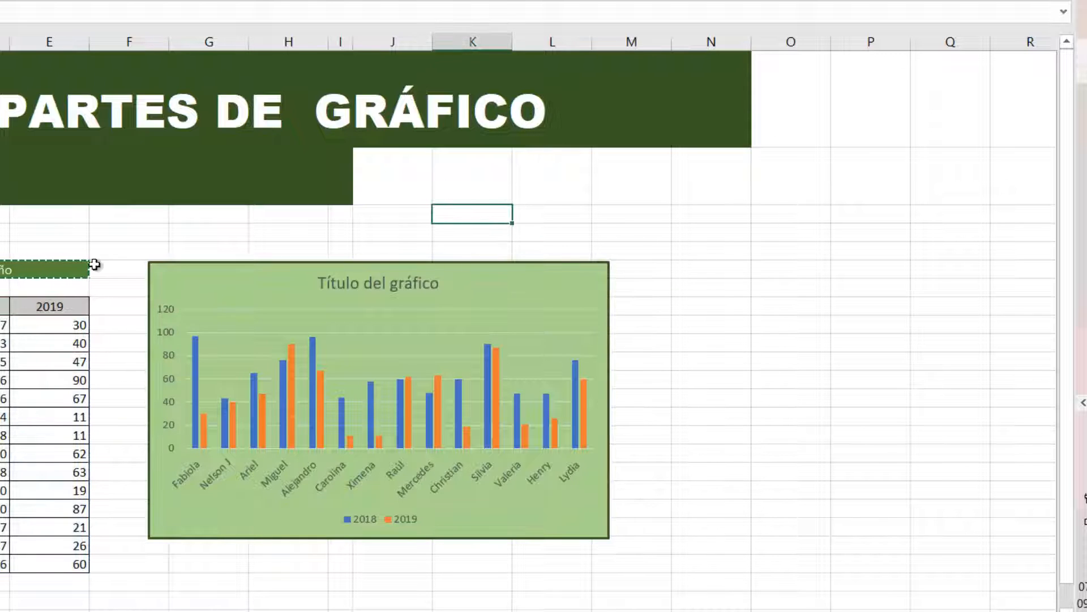
{"action": "mouse_move", "coordinate": [503, 426]}
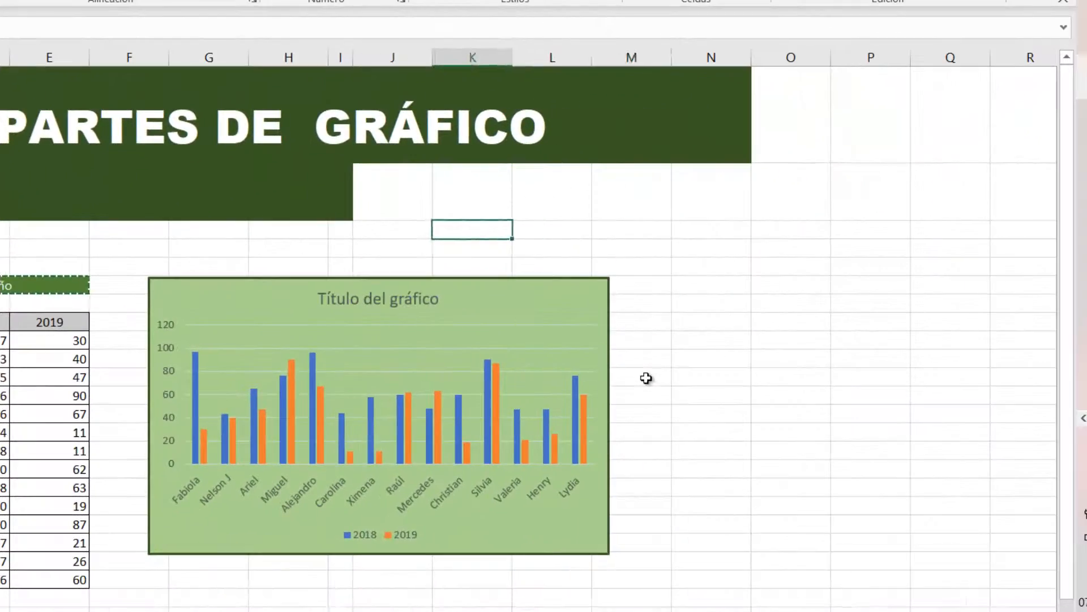
{"action": "left_click", "coordinate": [645, 376]}
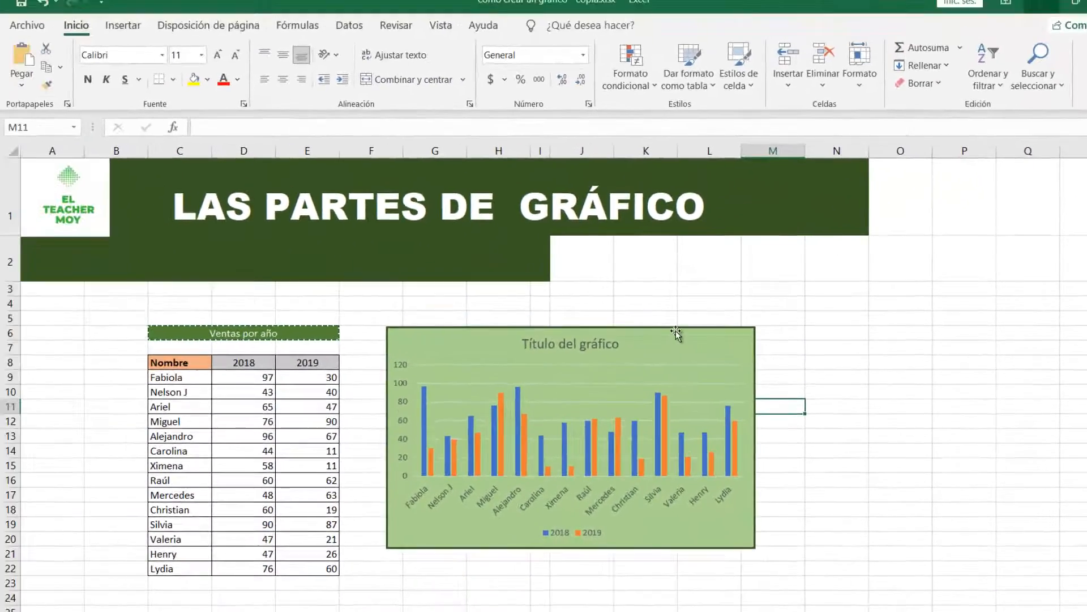
Choose the chart title (Título del gráfico) as the chart's current element and open its formatting options.
{"action": "left_click", "coordinate": [636, 367]}
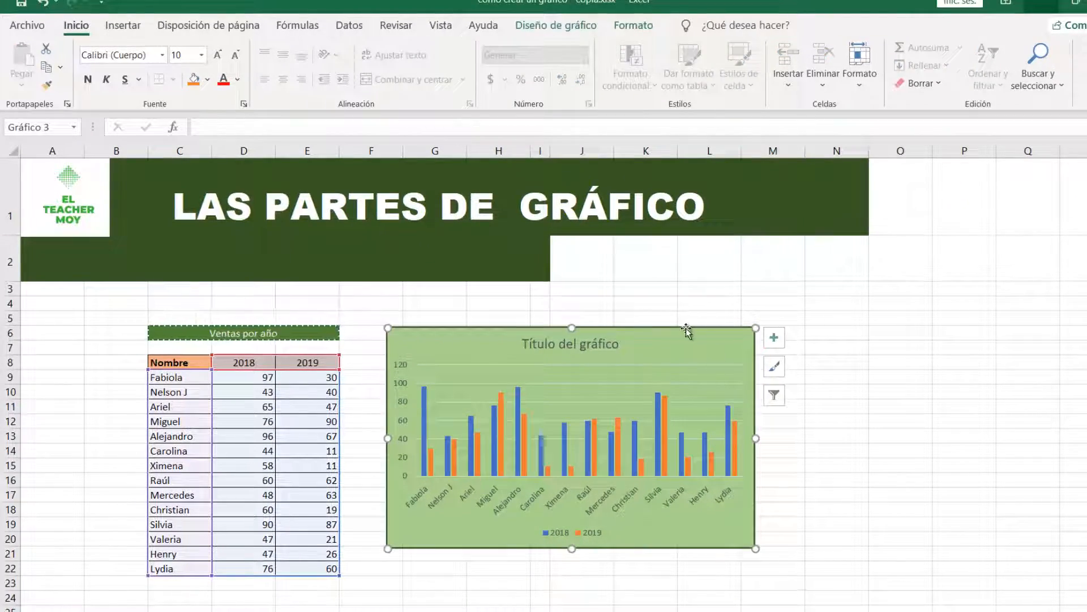
{"action": "left_click", "coordinate": [633, 25]}
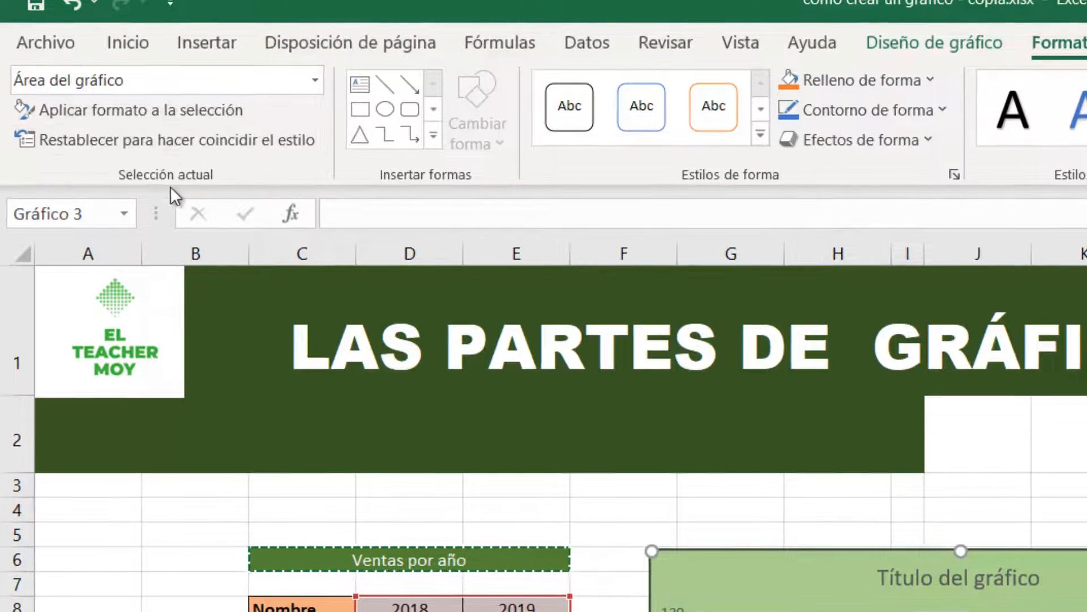
{"action": "left_click", "coordinate": [315, 77]}
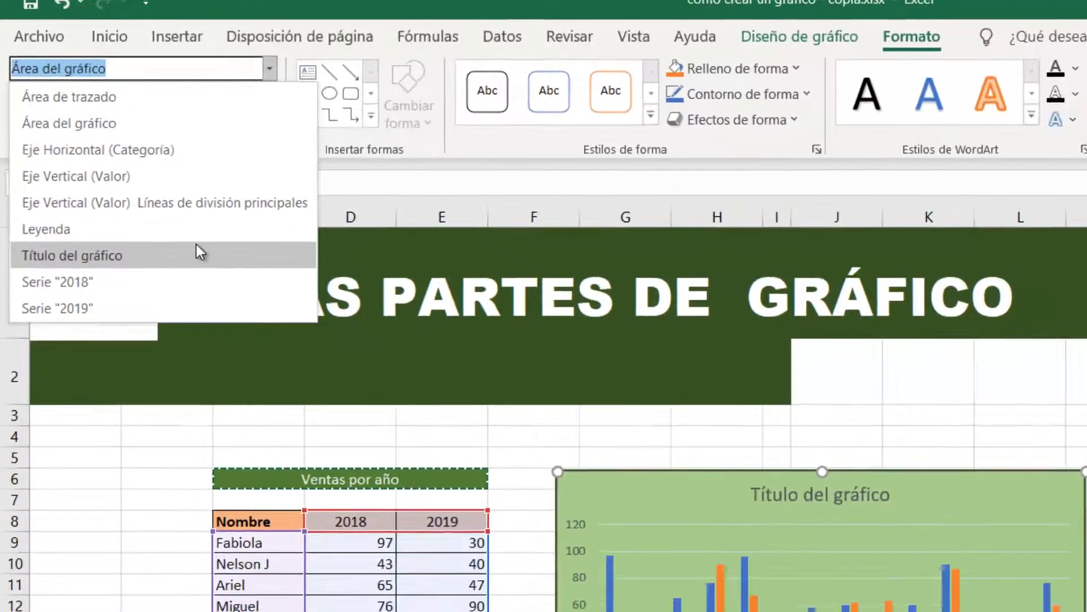
{"action": "left_click", "coordinate": [196, 247]}
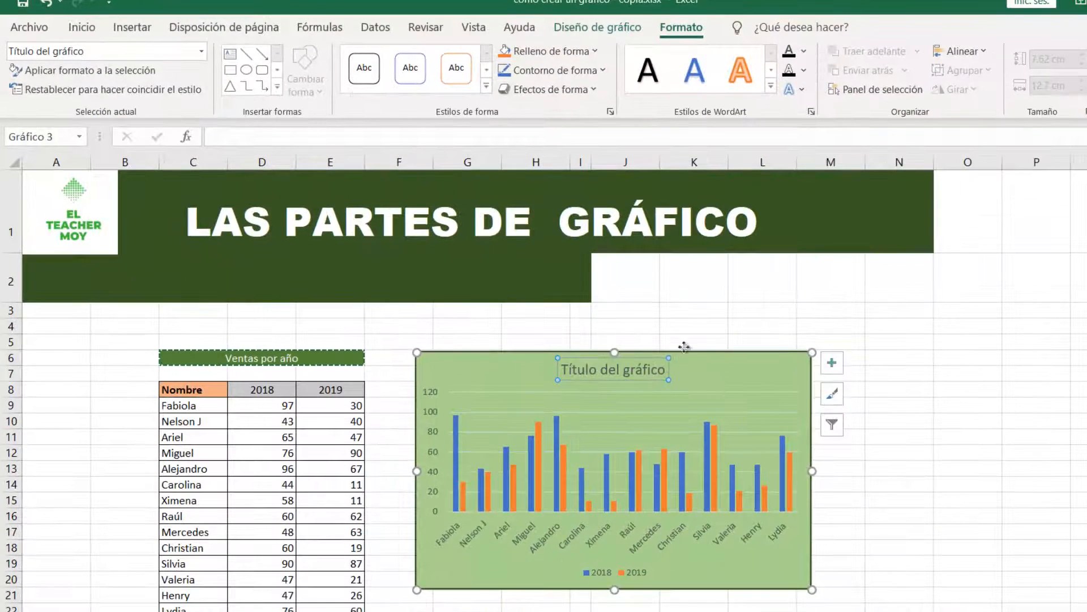
{"action": "left_click", "coordinate": [103, 72]}
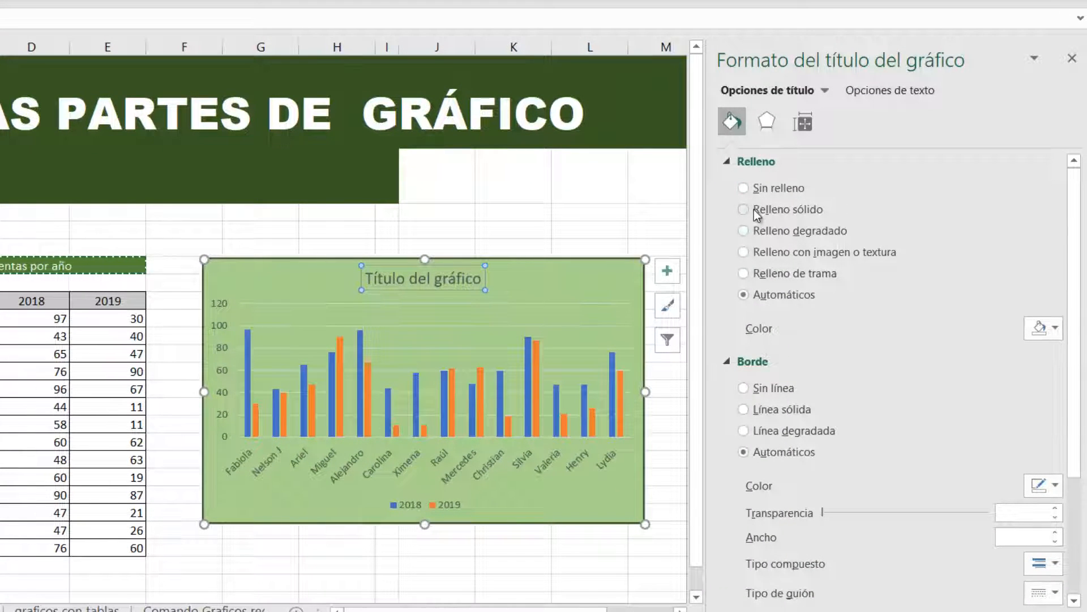
Give the chart title a solid white fill and colour its text dark green.
{"action": "left_click", "coordinate": [750, 212]}
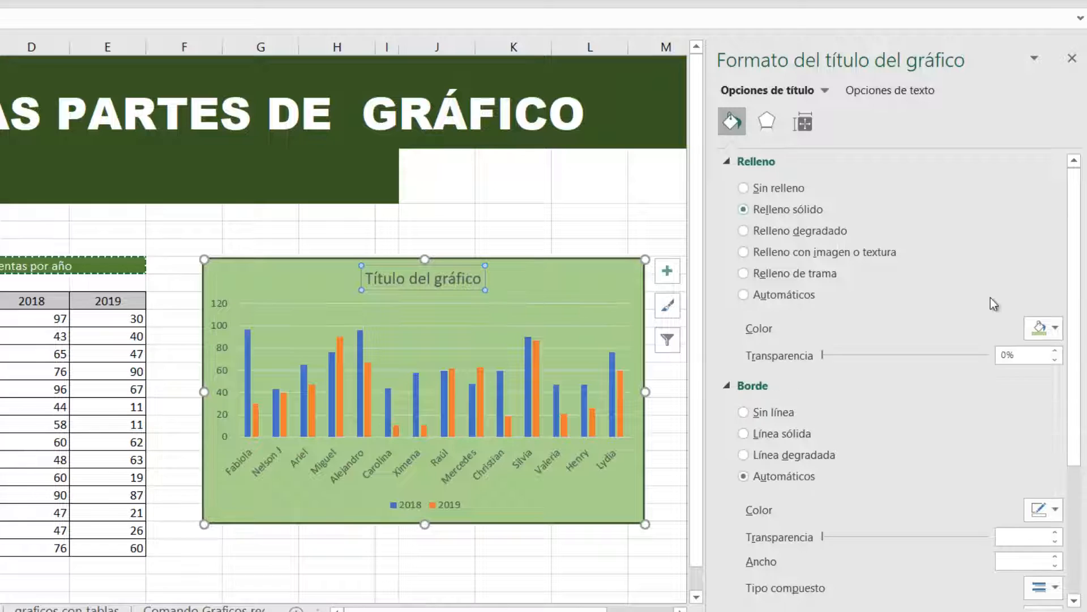
{"action": "left_click", "coordinate": [1042, 328]}
{"action": "left_click", "coordinate": [952, 377]}
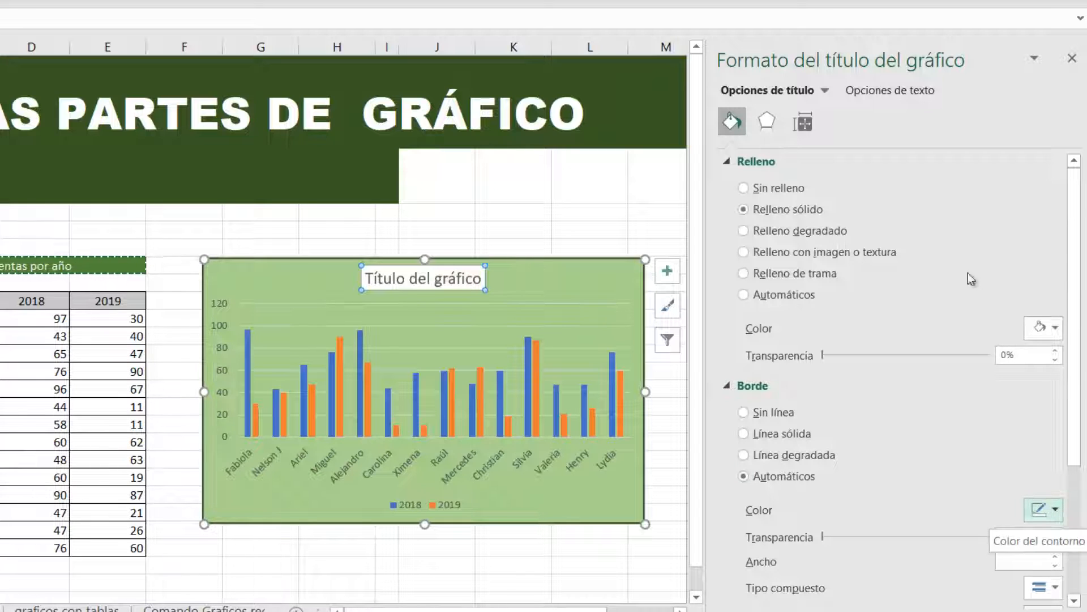
{"action": "left_click", "coordinate": [872, 91]}
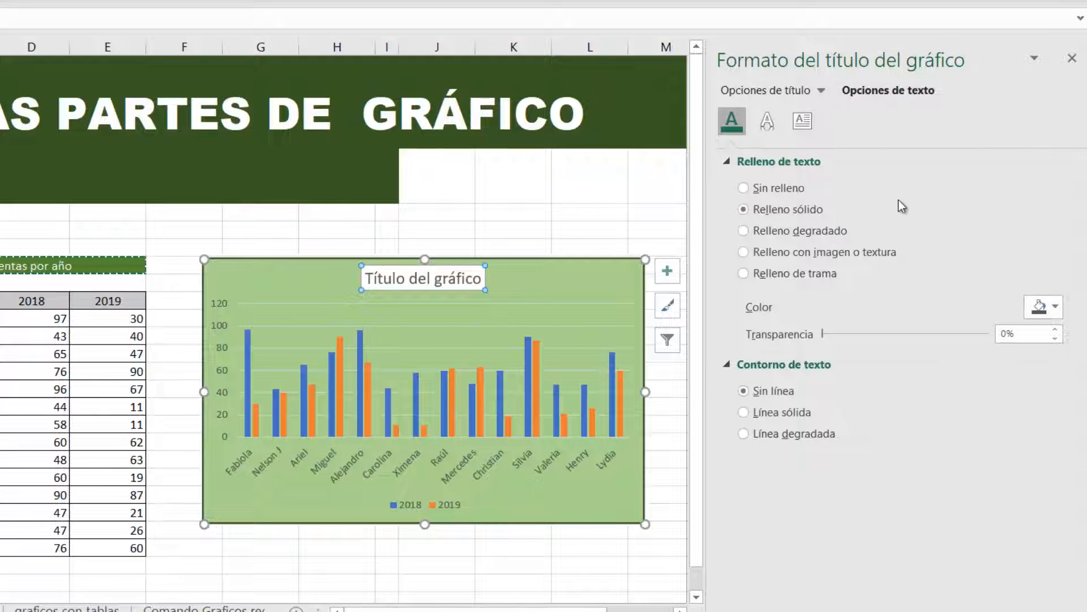
{"action": "left_click", "coordinate": [1047, 307]}
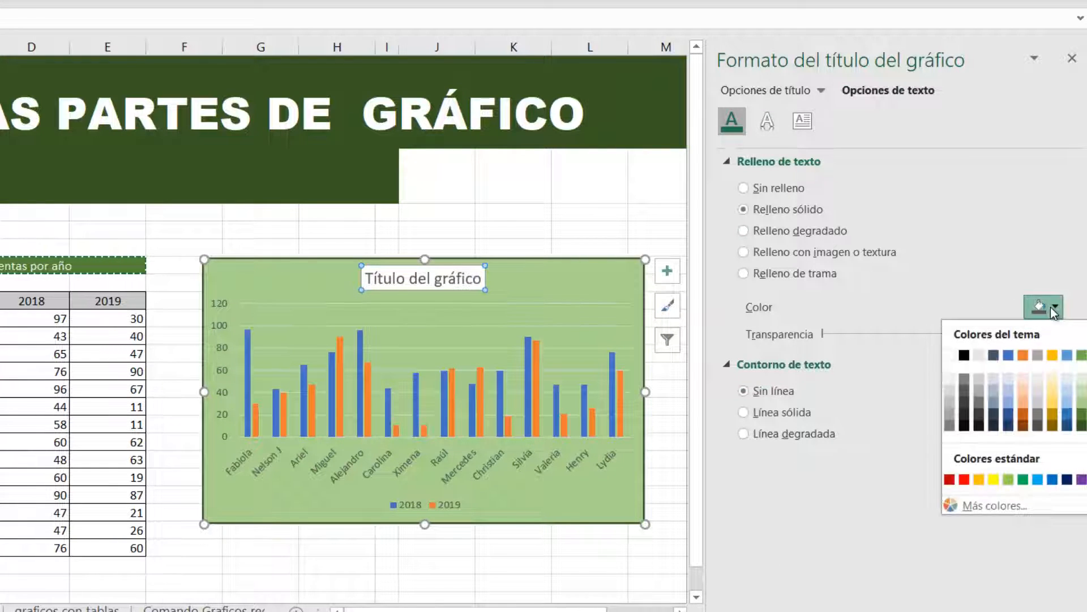
{"action": "left_click", "coordinate": [1082, 426]}
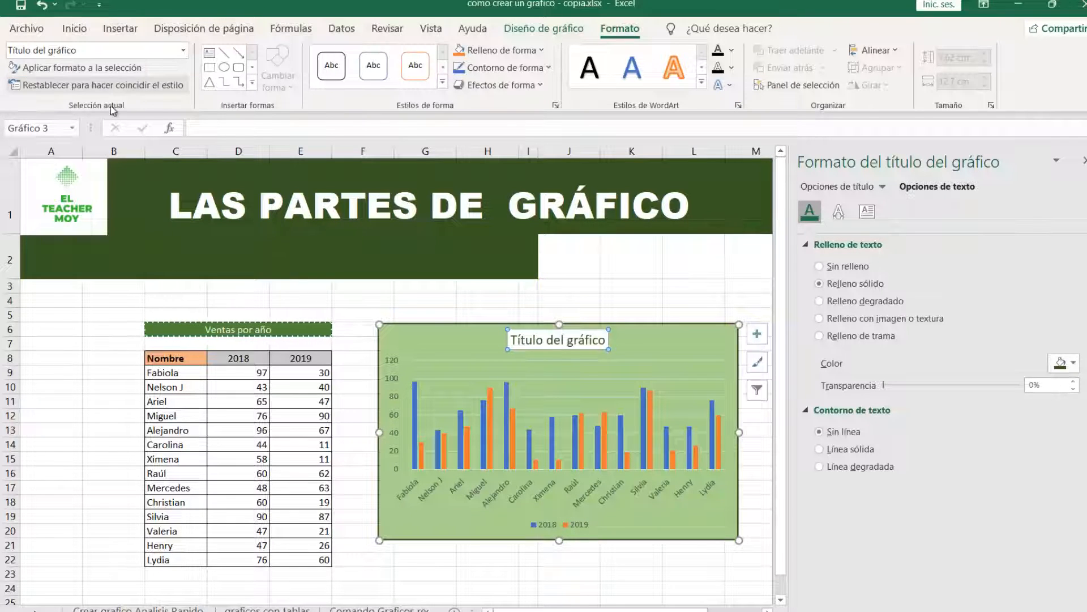
Choose the plot area (Área de trazado) as the current element, give it a solid white fill and close the pane.
{"action": "left_click", "coordinate": [183, 51]}
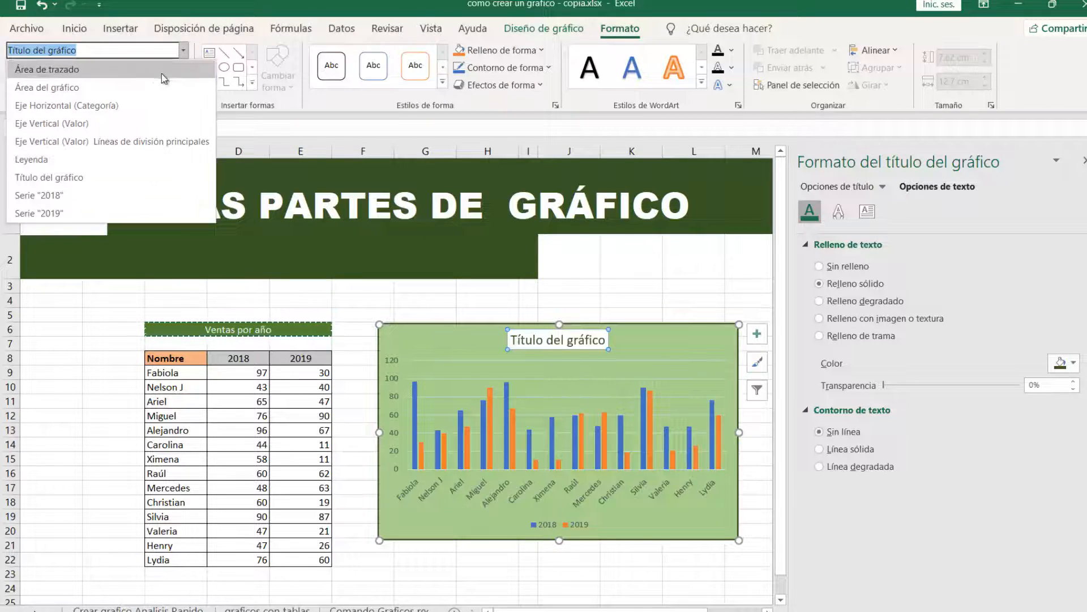
{"action": "left_click", "coordinate": [47, 69]}
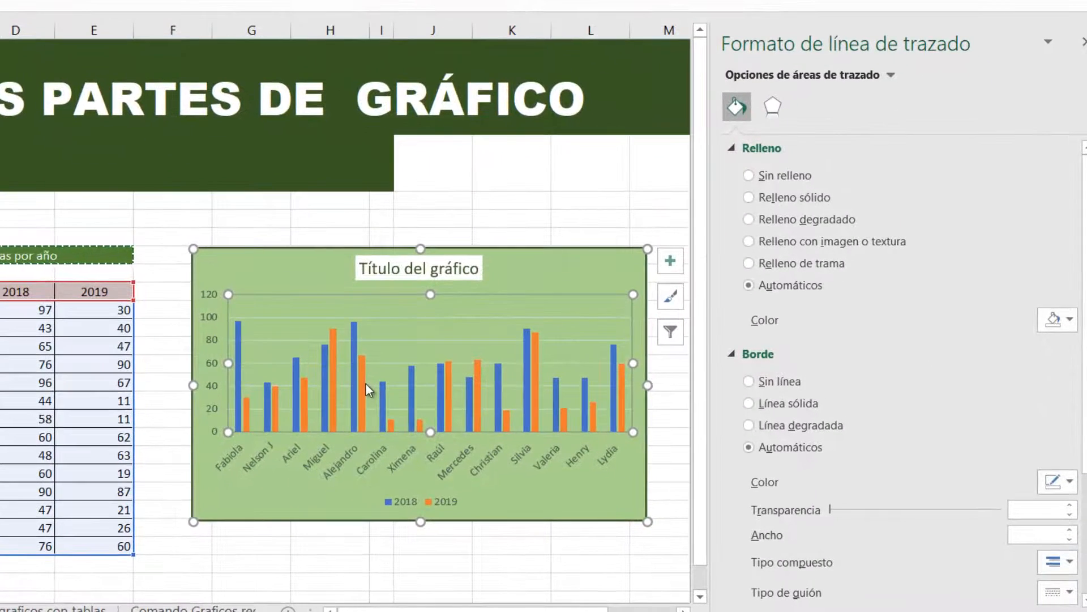
{"action": "left_click", "coordinate": [748, 198]}
{"action": "left_click", "coordinate": [1071, 322]}
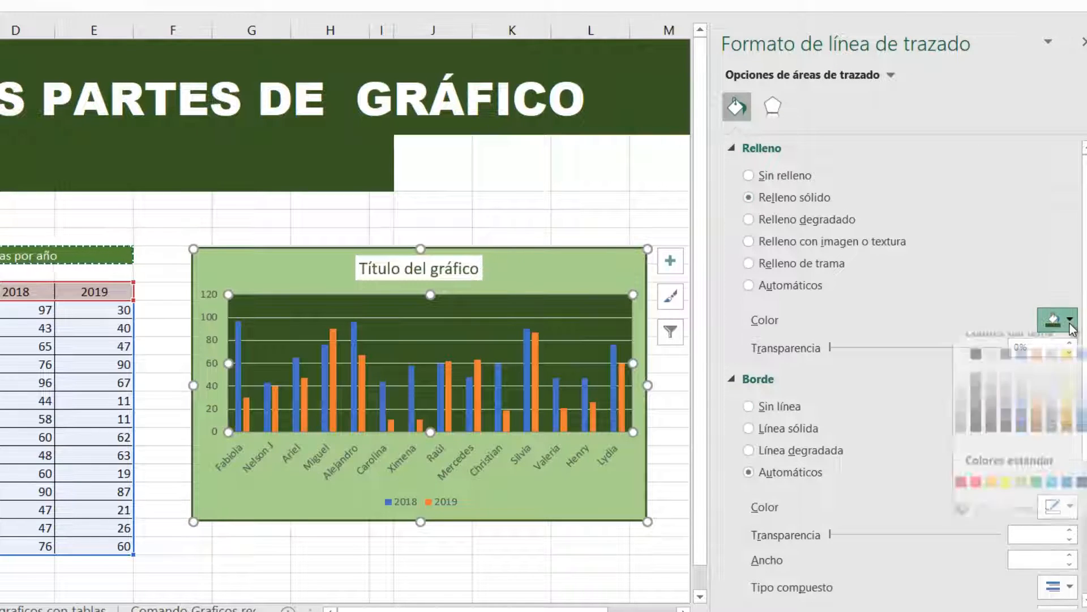
{"action": "left_click", "coordinate": [965, 372]}
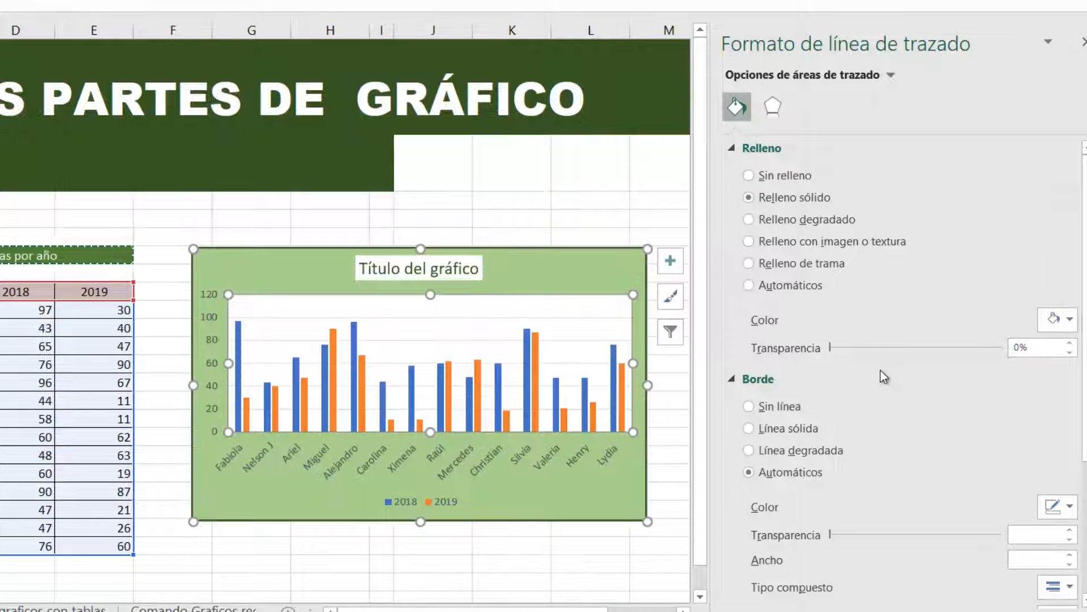
{"action": "scroll", "coordinate": [814, 345], "scroll_direction": "down", "scroll_amount": 2}
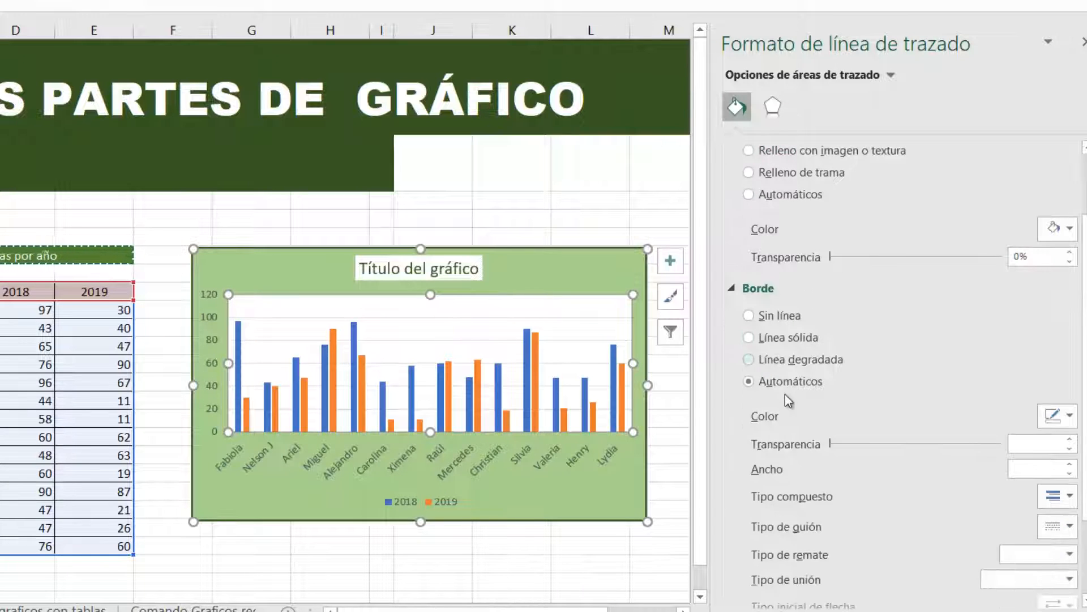
{"action": "left_click", "coordinate": [1082, 45]}
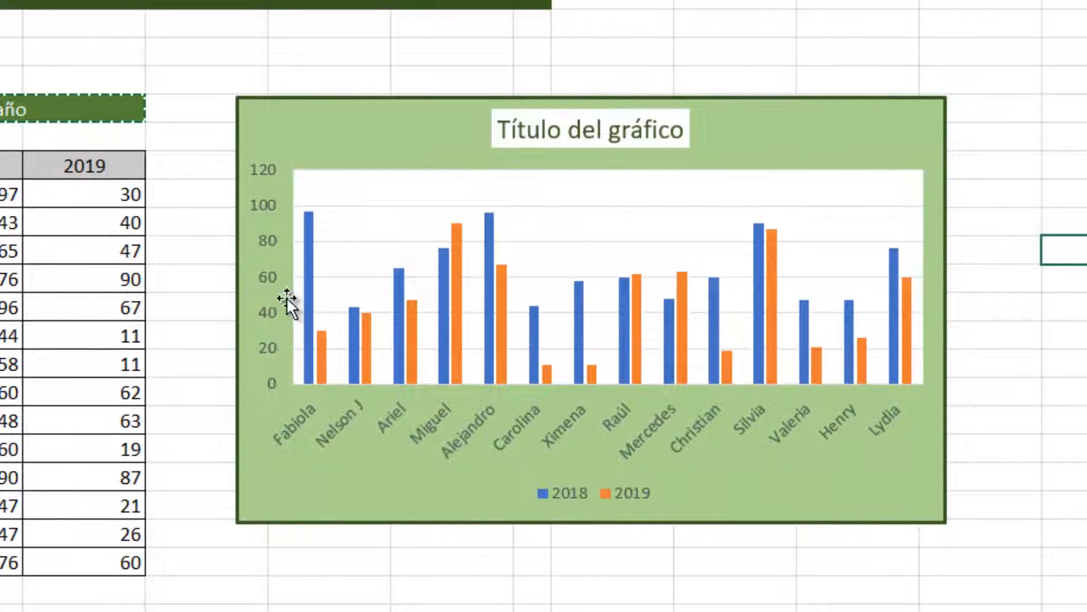
Replace the chart title's placeholder text with "venta por año".
{"action": "left_click", "coordinate": [654, 131]}
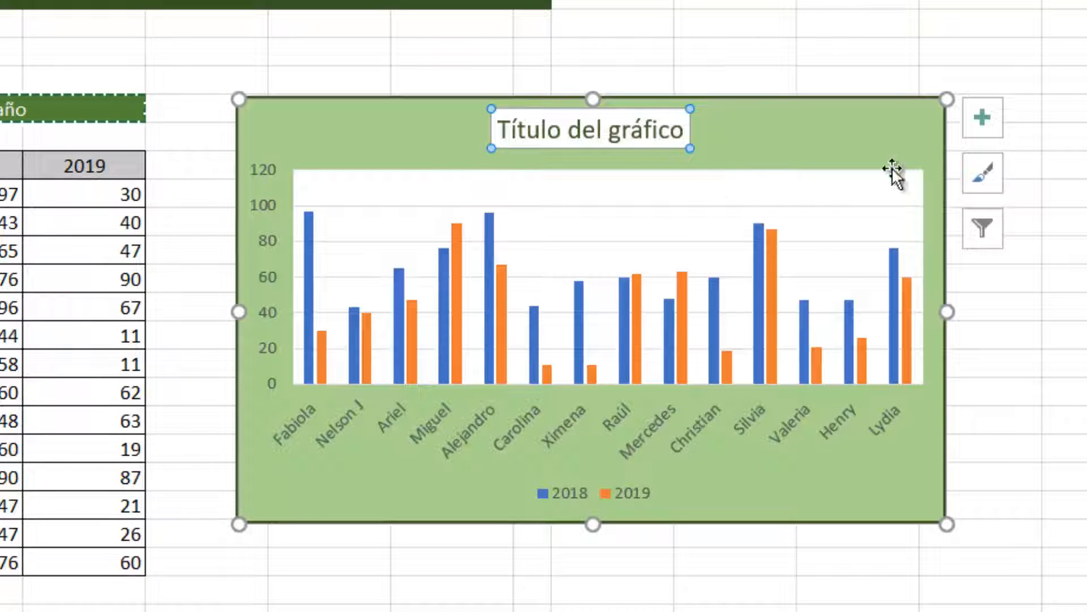
{"action": "left_click", "coordinate": [791, 34]}
{"action": "left_click", "coordinate": [627, 139]}
{"action": "double_click", "coordinate": [648, 131]}
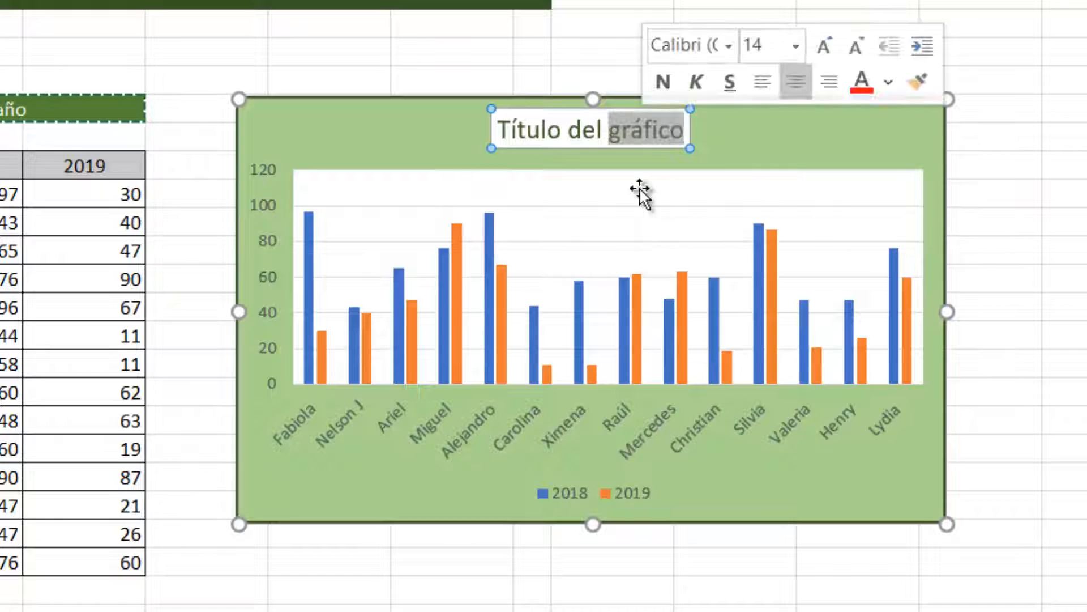
{"action": "left_click", "coordinate": [632, 130]}
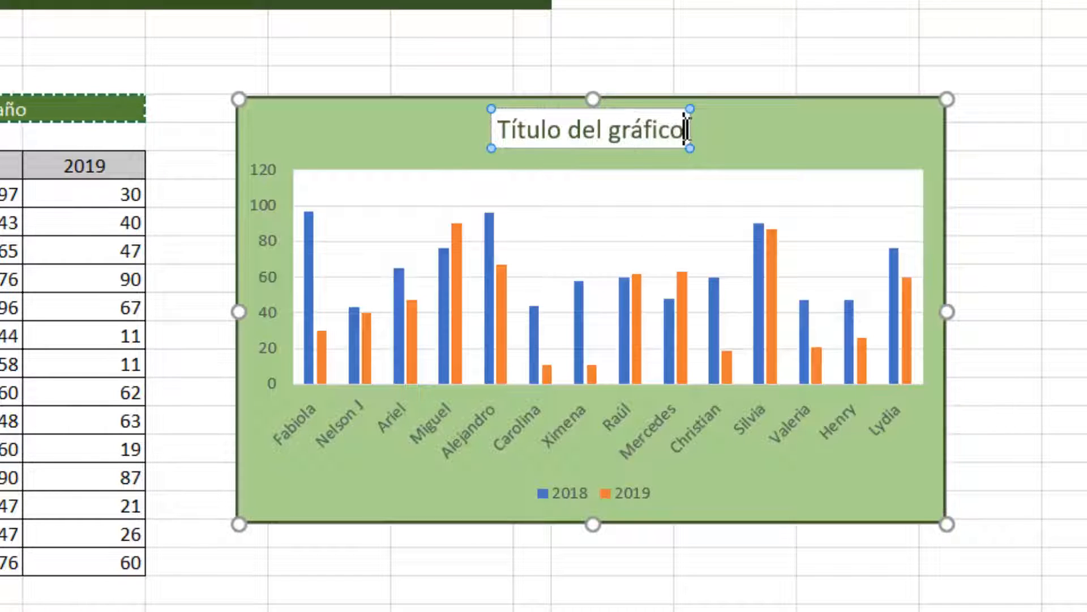
{"action": "key", "text": "Delete"}
{"action": "key", "text": "Delete"}
{"action": "key", "text": "Delete"}
{"action": "key", "text": "Delete"}
{"action": "key", "text": "BackSpace"}
{"action": "key", "text": "BackSpace"}
{"action": "key", "text": "BackSpace"}
{"action": "key", "text": "BackSpace"}
{"action": "key", "text": "BackSpace"}
{"action": "key", "text": "BackSpace"}
{"action": "key", "text": "BackSpace"}
{"action": "key", "text": "BackSpace"}
{"action": "key", "text": "BackSpace"}
{"action": "key", "text": "BackSpace"}
{"action": "key", "text": "BackSpace"}
{"action": "key", "text": "BackSpace"}
{"action": "key", "text": "BackSpace"}
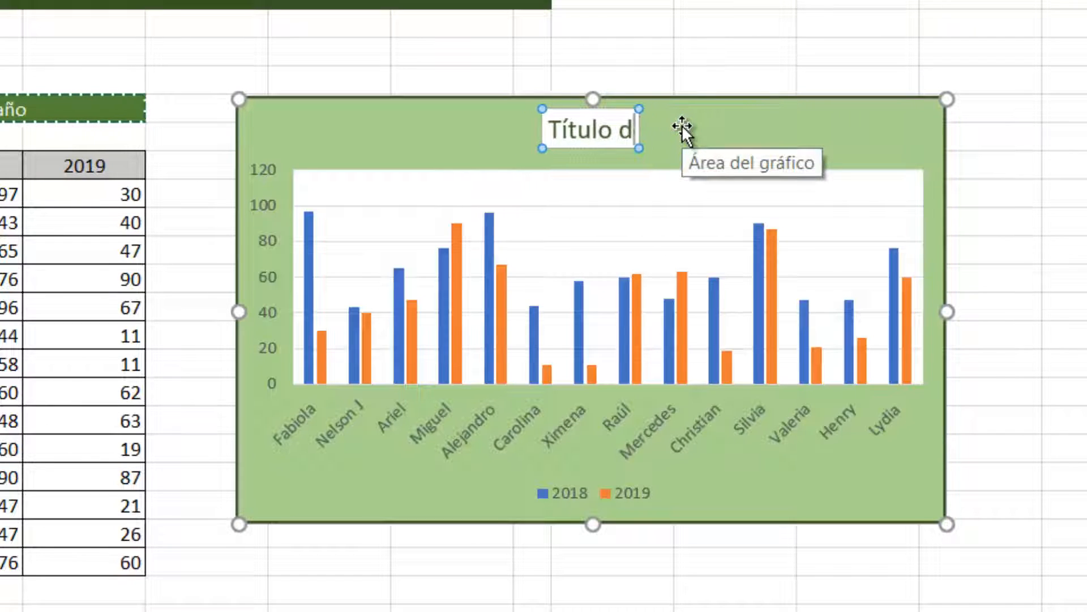
{"action": "type", "text": "venta por"}
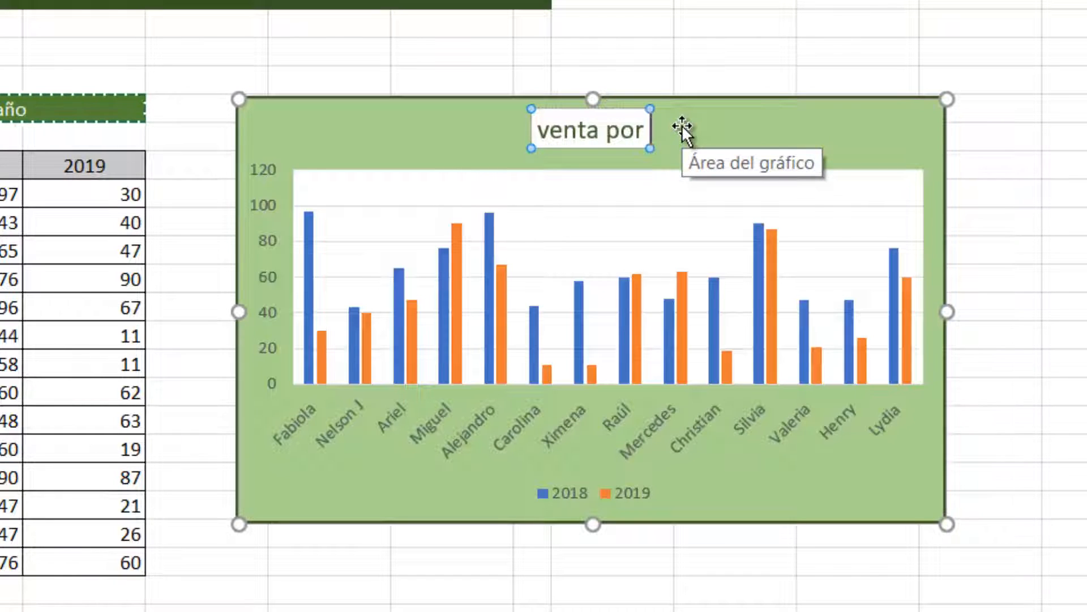
{"action": "type", "text": "año"}
Select the whole chart title text and set its font size to 24.
{"action": "left_click", "coordinate": [600, 134]}
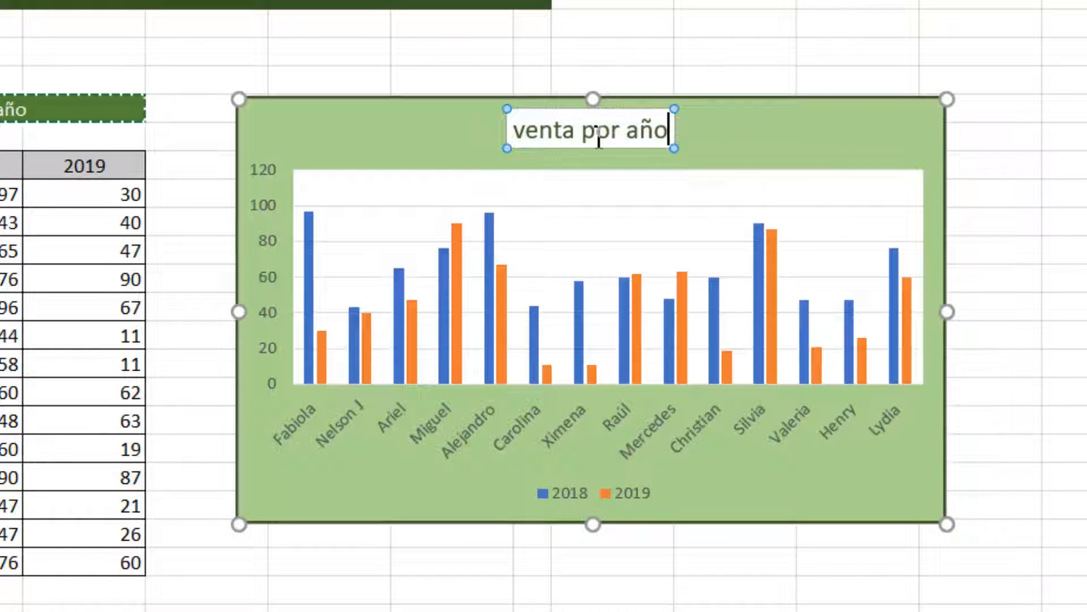
{"action": "double_click", "coordinate": [601, 133]}
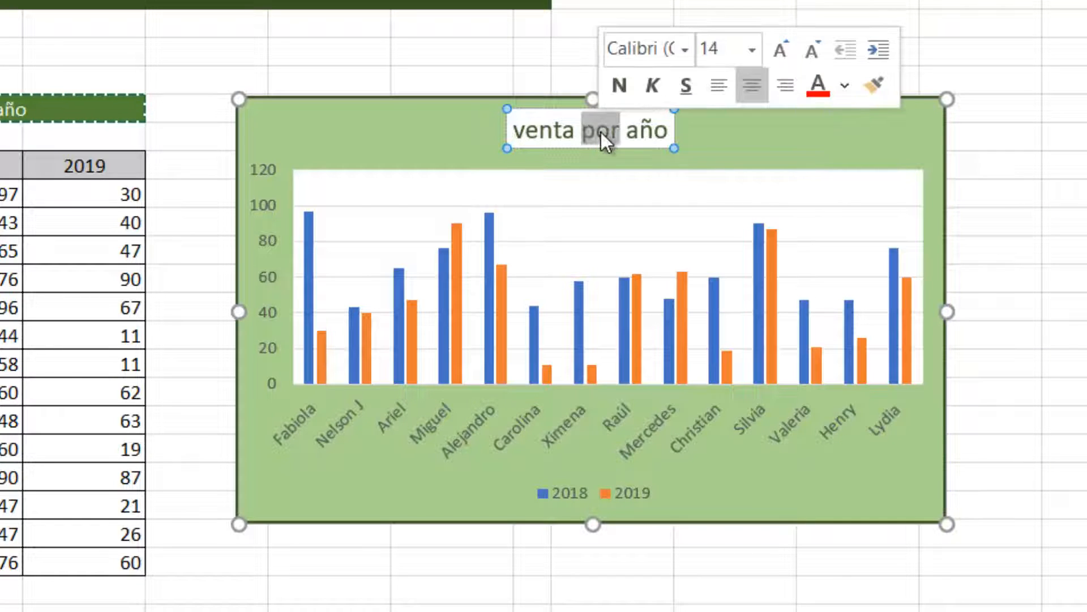
{"action": "triple_click", "coordinate": [573, 135]}
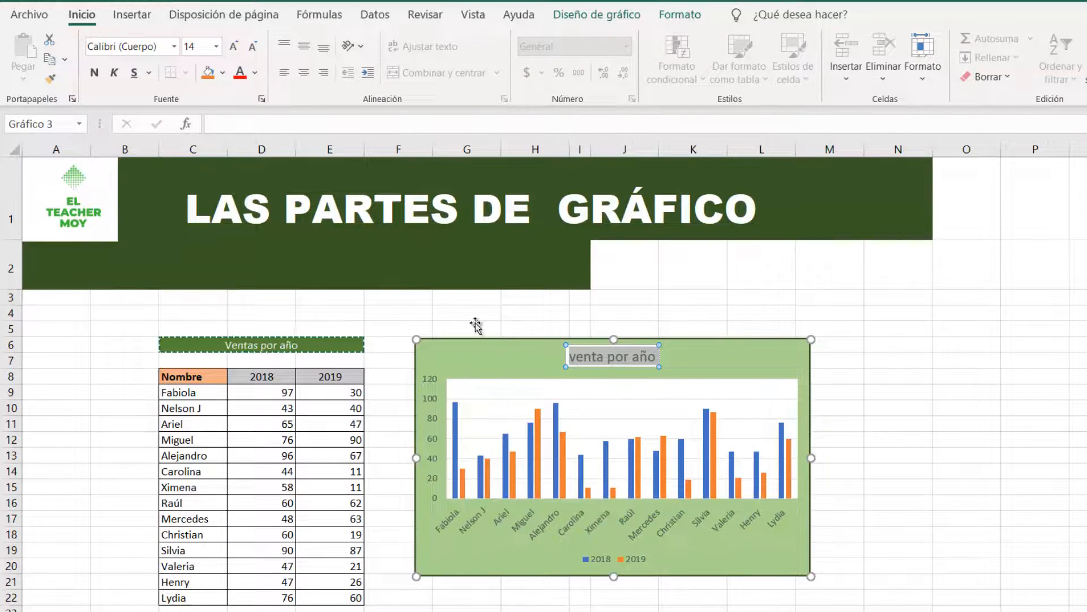
{"action": "left_click", "coordinate": [630, 356]}
{"action": "left_click_drag", "start_coordinate": [630, 357], "coordinate": [608, 358]}
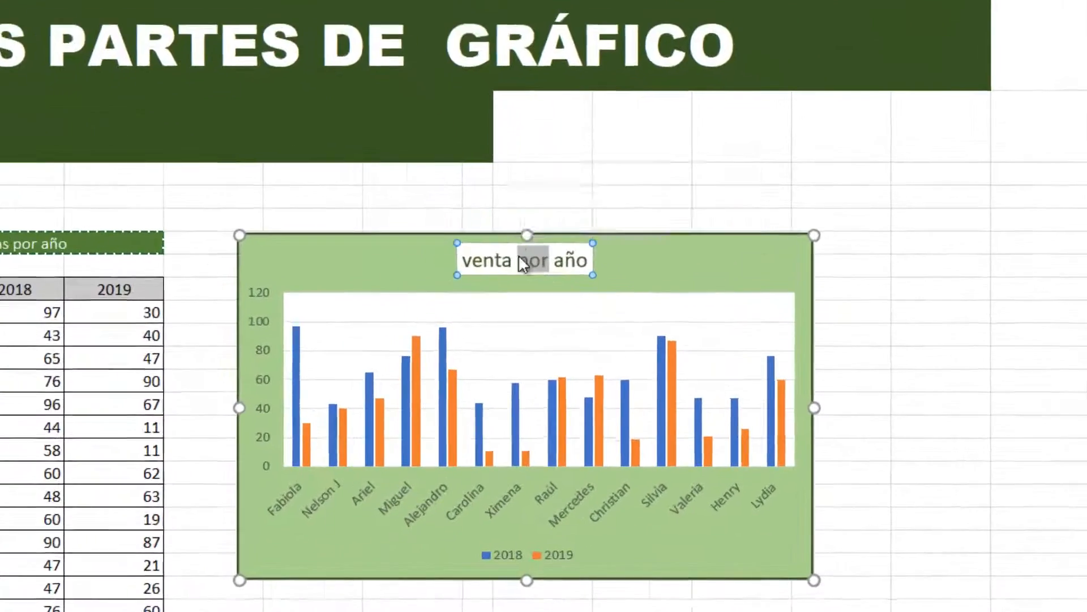
{"action": "triple_click", "coordinate": [620, 358]}
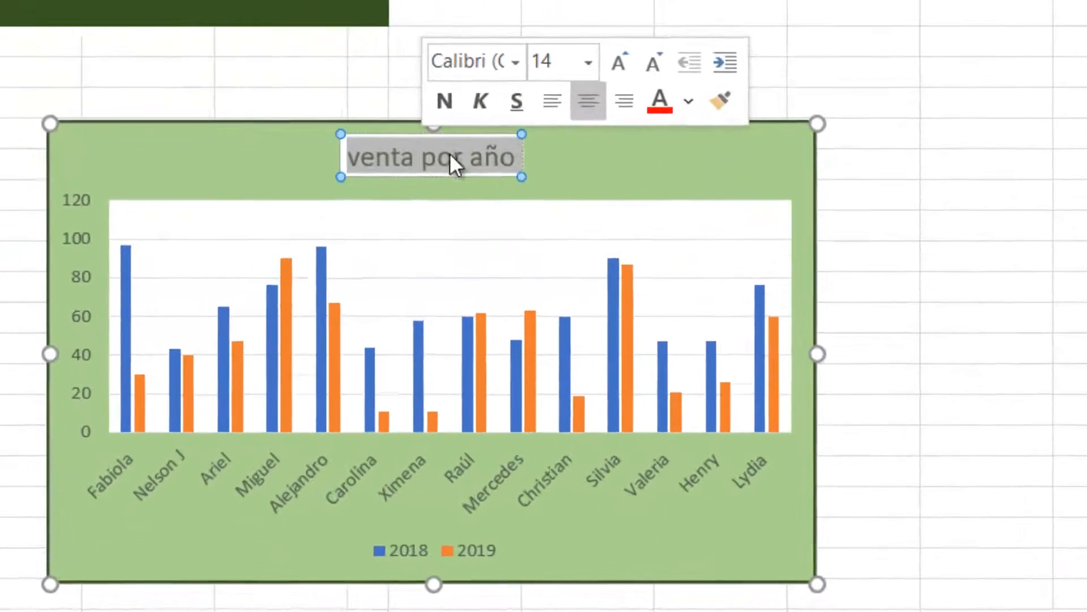
{"action": "left_click", "coordinate": [593, 50]}
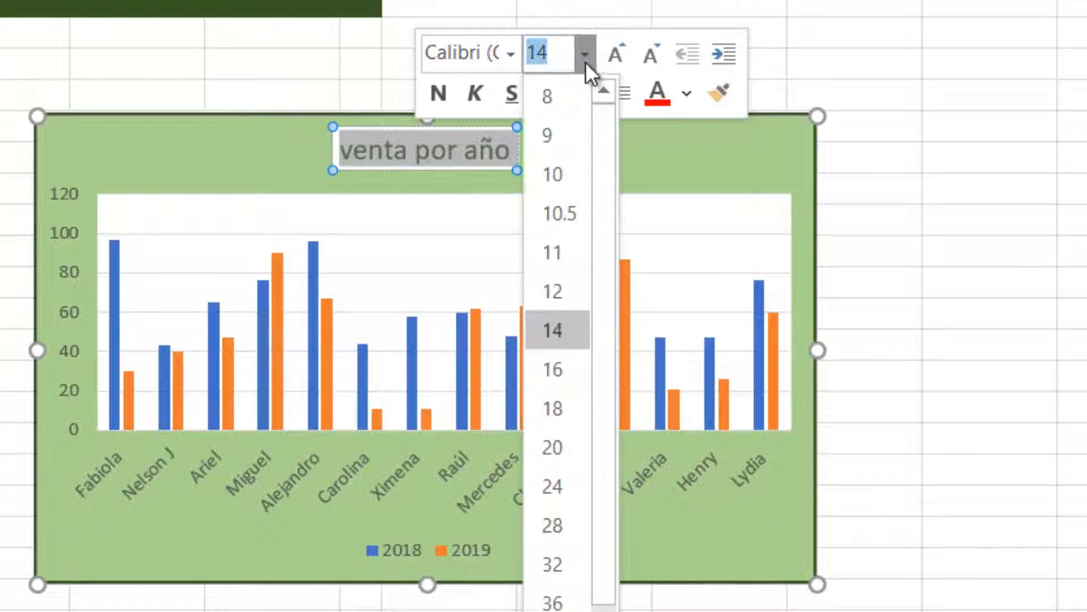
{"action": "left_click", "coordinate": [553, 486]}
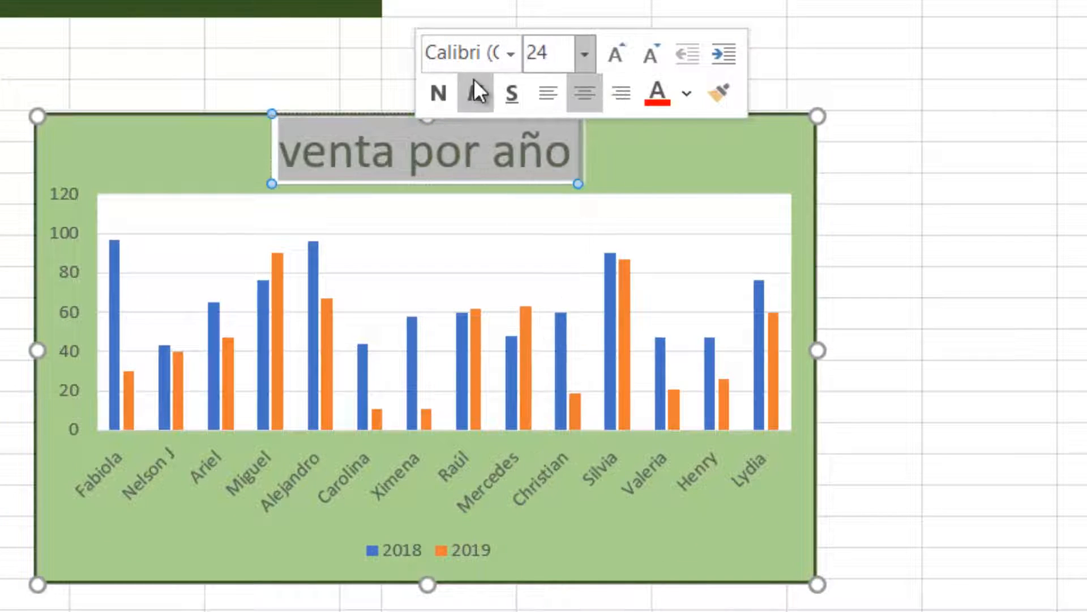
Make the selected chart title bold, italic and underlined, and deselect the chart.
{"action": "left_click", "coordinate": [451, 97]}
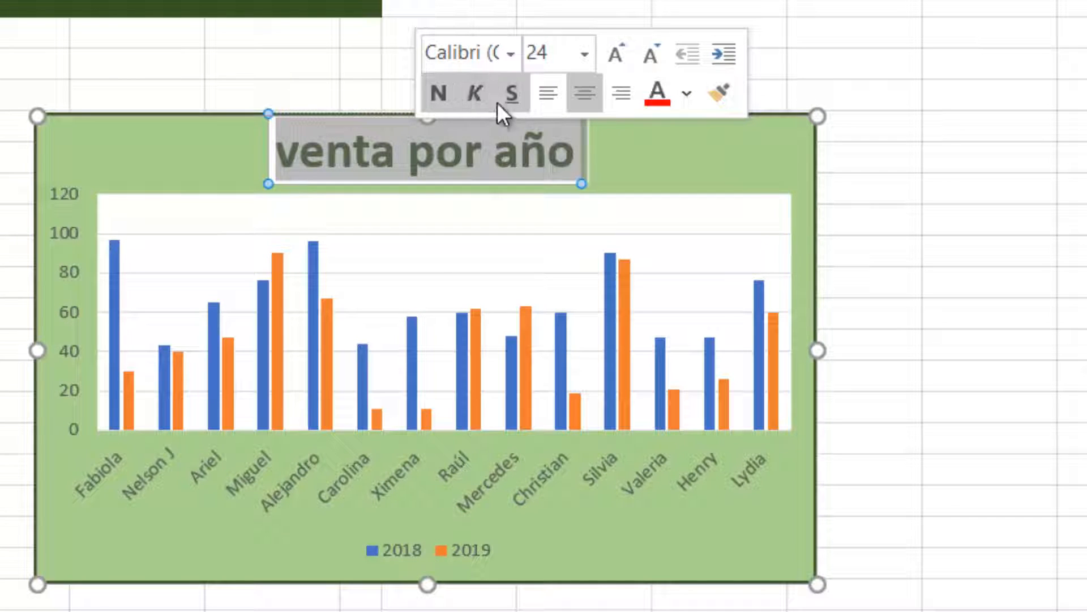
{"action": "left_click", "coordinate": [475, 92]}
{"action": "left_click", "coordinate": [512, 92]}
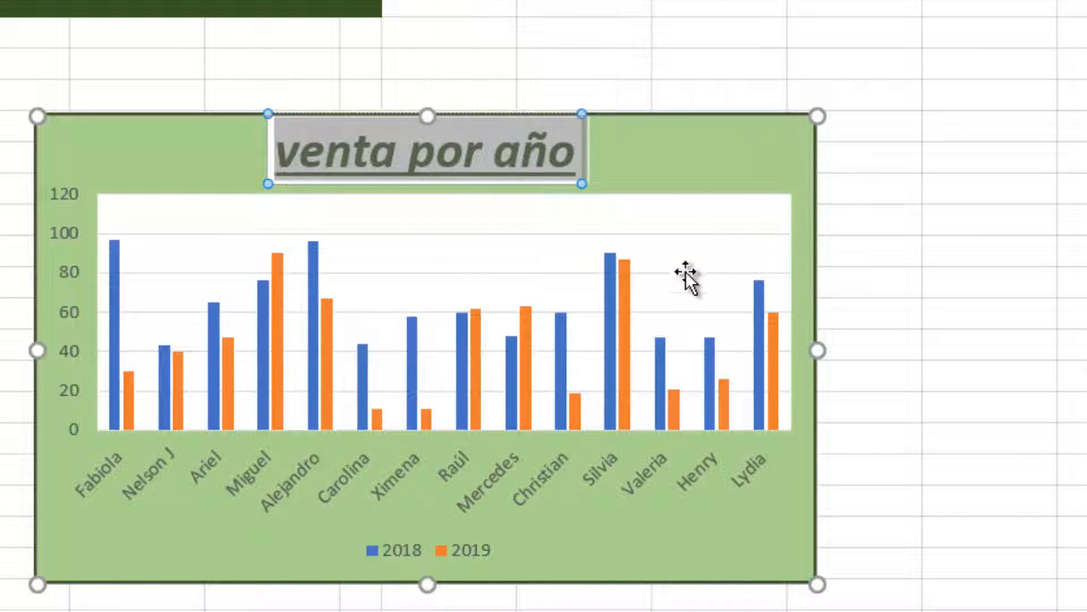
{"action": "left_click", "coordinate": [745, 171]}
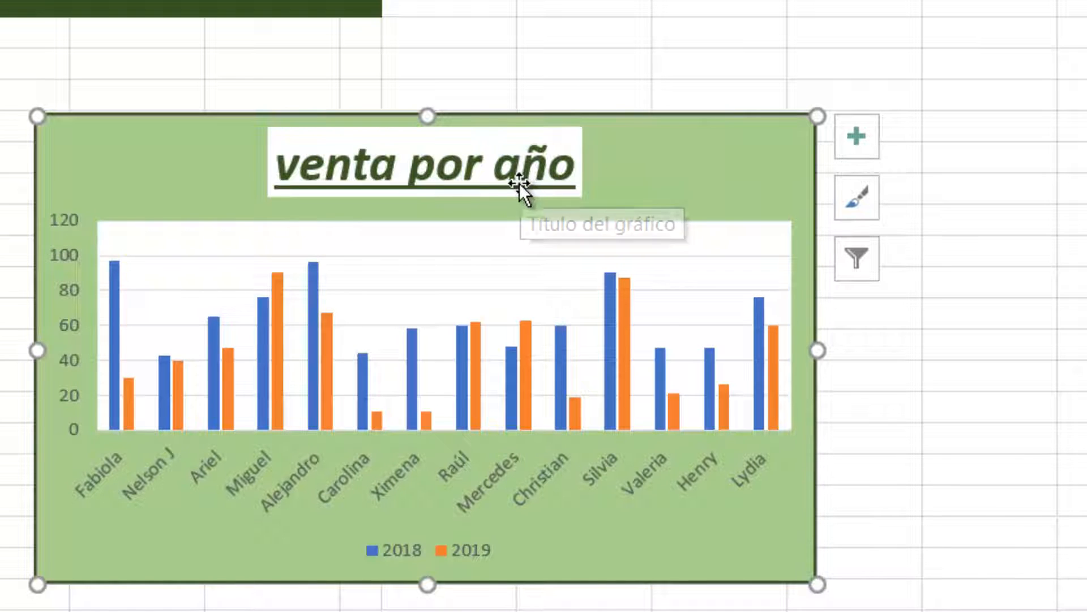
{"action": "left_click", "coordinate": [478, 188]}
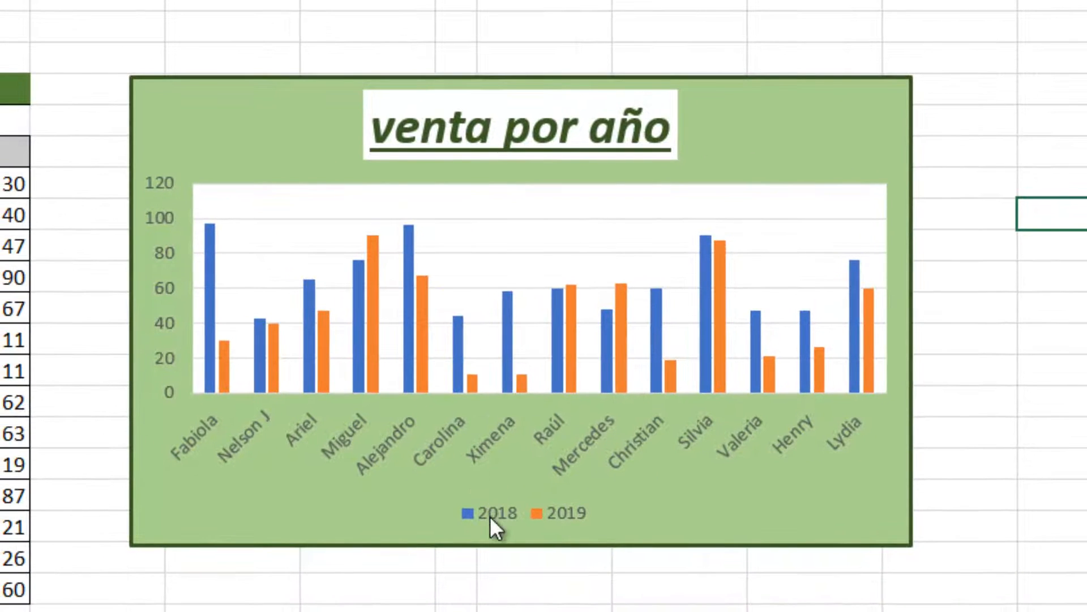
Select the chart's legend (Leyenda) and open its formatting options.
{"action": "left_click", "coordinate": [491, 515]}
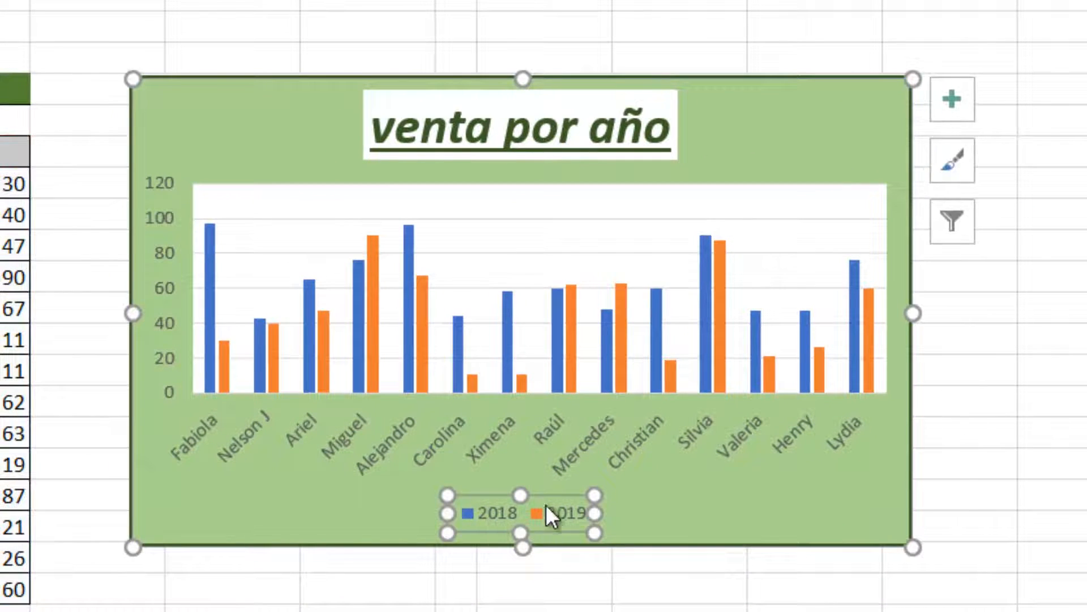
{"action": "left_click", "coordinate": [569, 589]}
{"action": "left_click", "coordinate": [571, 522]}
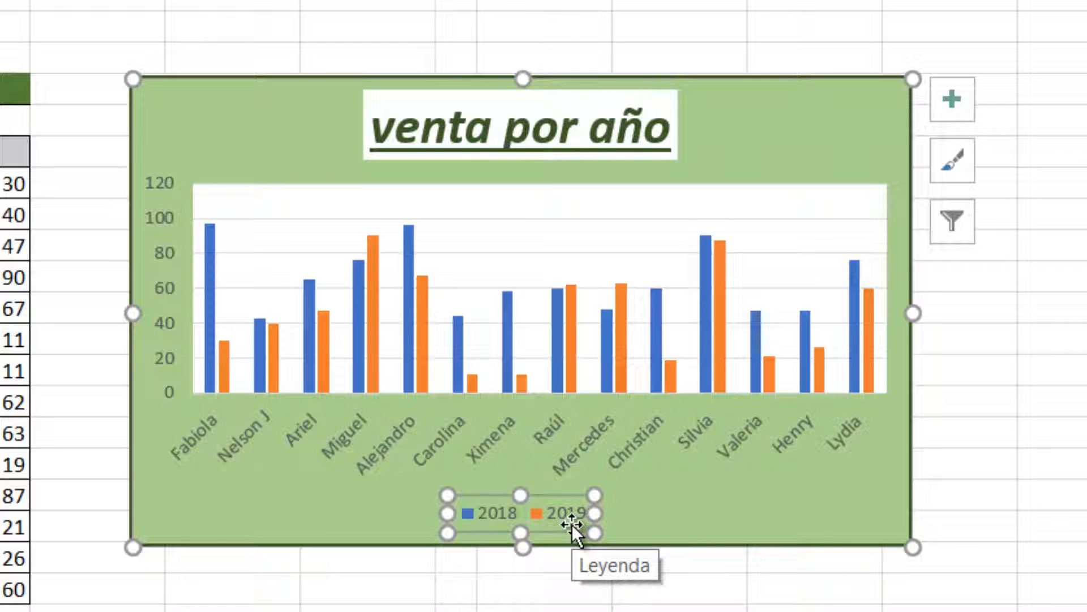
{"action": "right_click", "coordinate": [542, 531]}
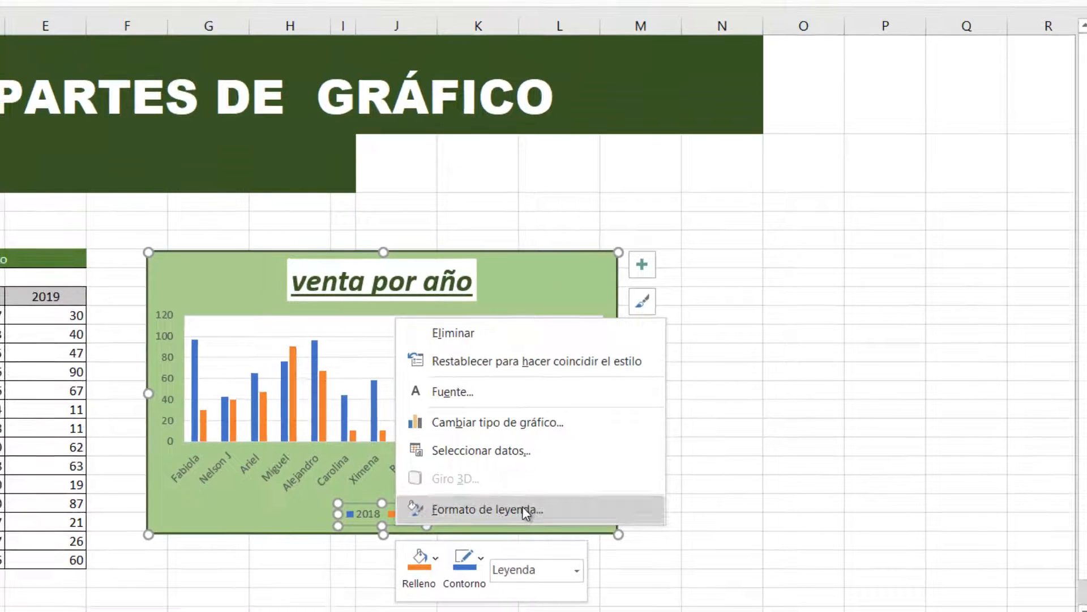
{"action": "left_click", "coordinate": [470, 519]}
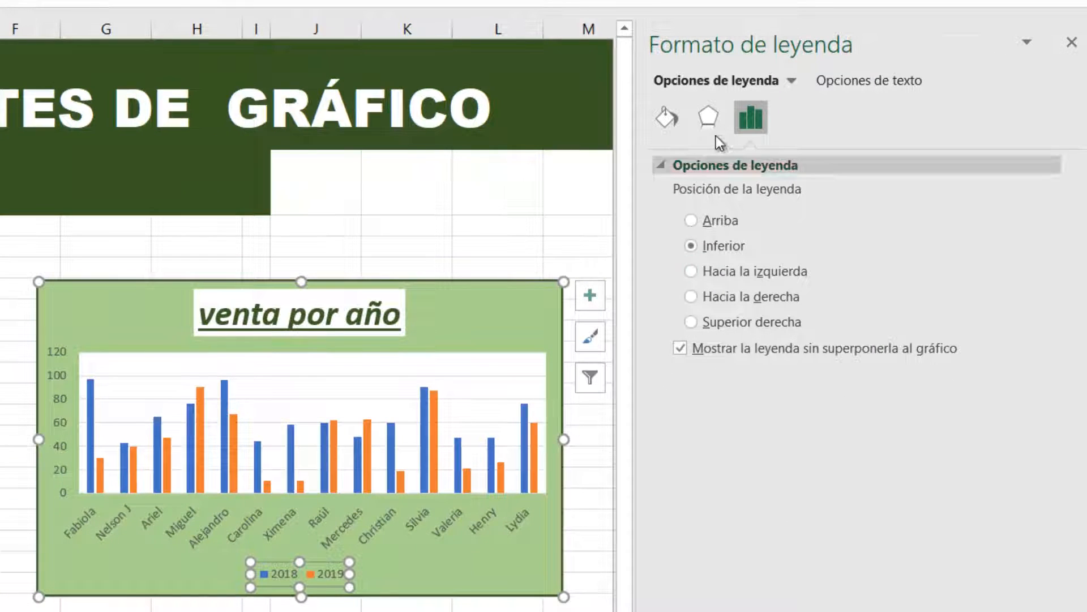
Look through the legend's fill and effects options, set its position to Hacia la izquierda and close the formatting pane.
{"action": "left_click", "coordinate": [662, 120]}
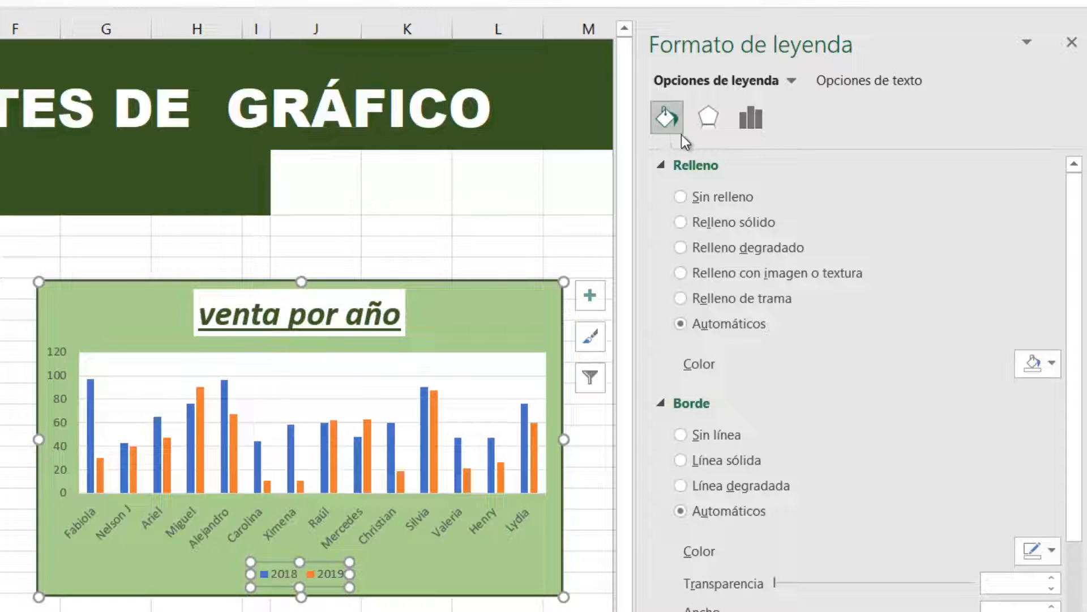
{"action": "left_click", "coordinate": [703, 124]}
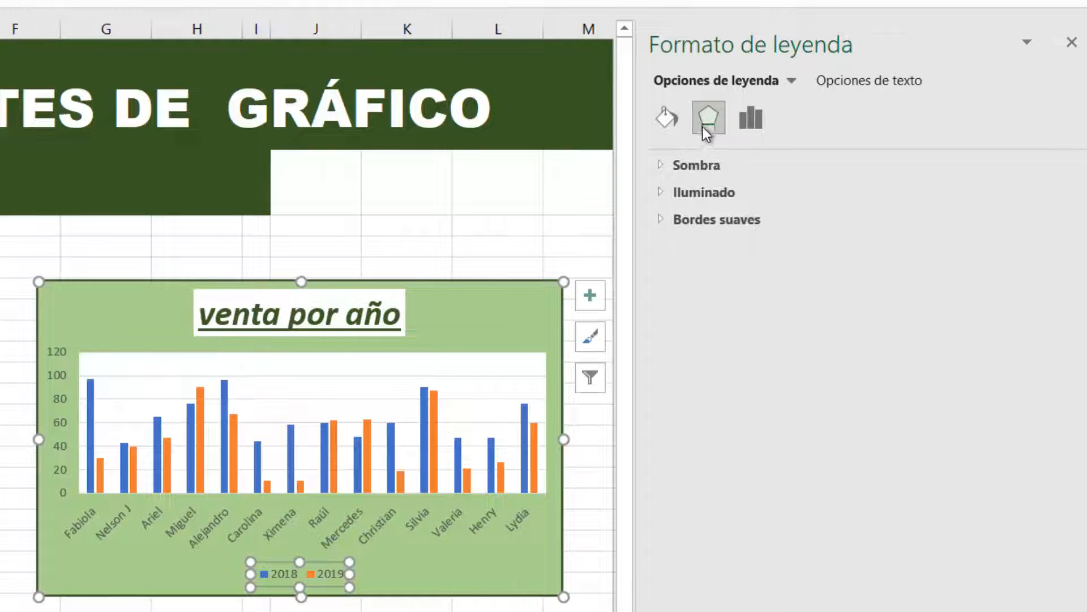
{"action": "left_click", "coordinate": [753, 123]}
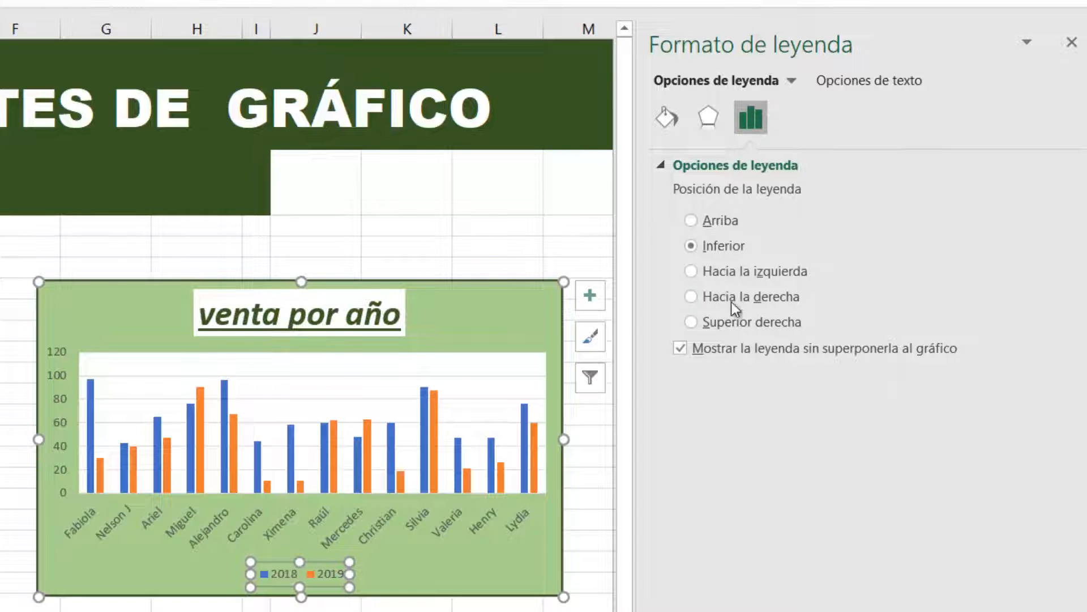
{"action": "left_click", "coordinate": [692, 272]}
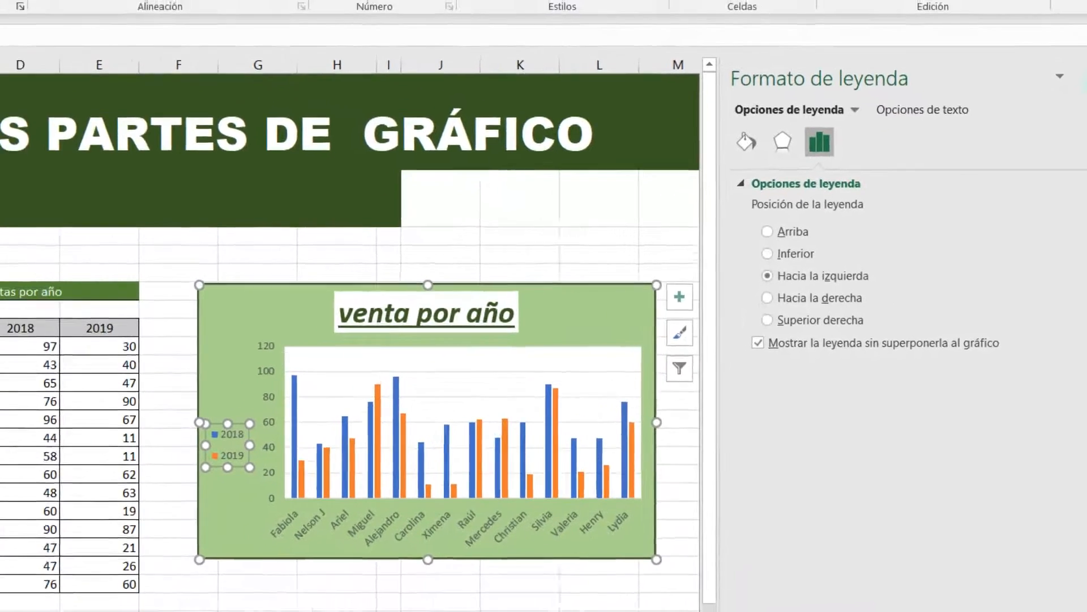
{"action": "left_click", "coordinate": [1078, 50]}
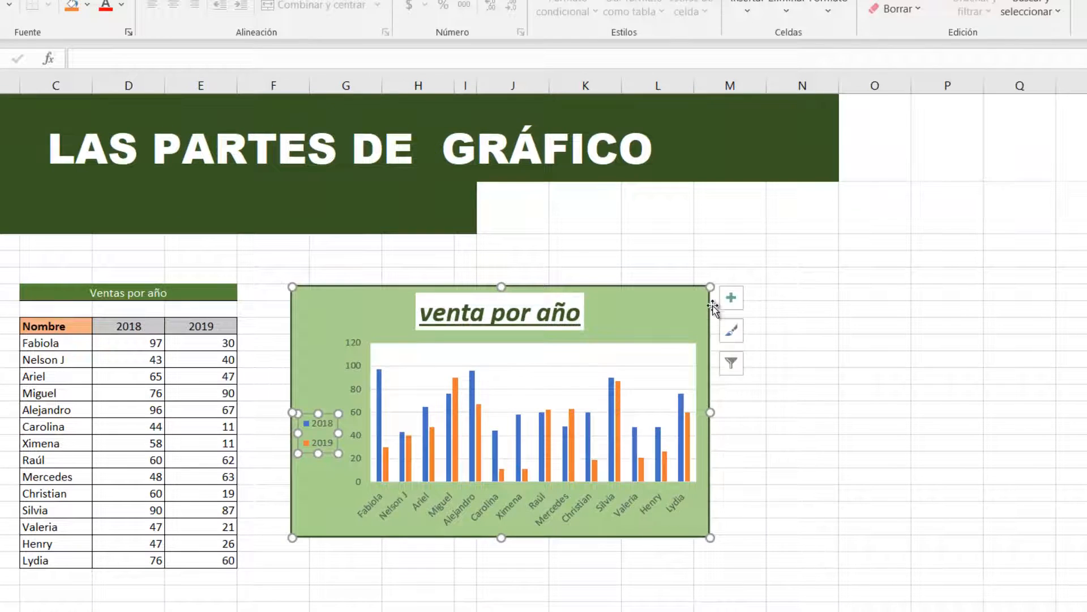
Widen the chart so it reaches into column O, and slightly widen the legend box towards the vertical axis.
{"action": "left_click_drag", "start_coordinate": [711, 286], "coordinate": [884, 282]}
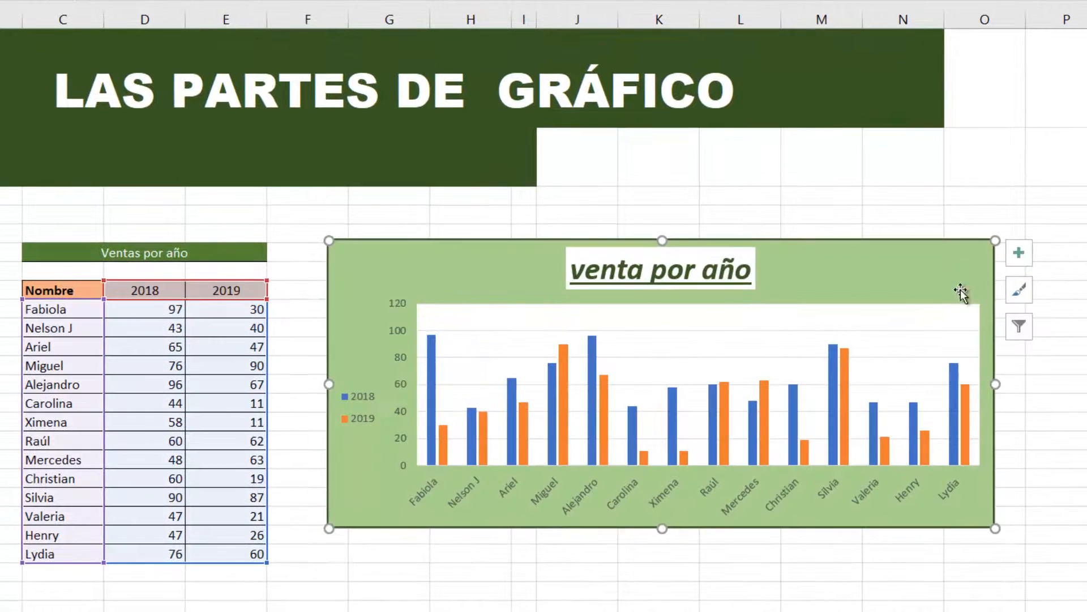
{"action": "left_click", "coordinate": [361, 410]}
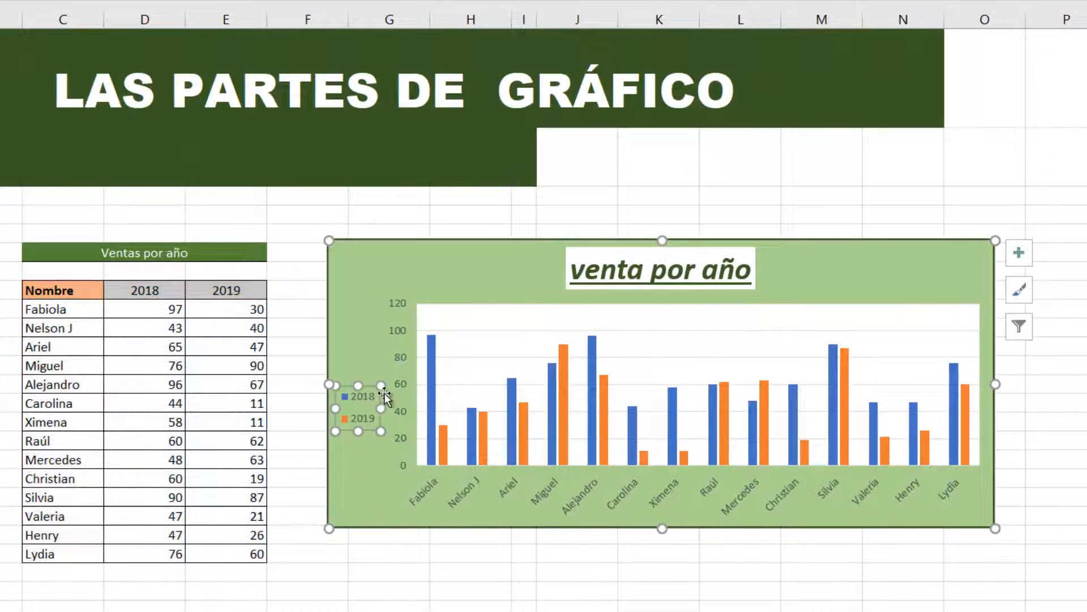
{"action": "mouse_move", "coordinate": [382, 386]}
{"action": "left_mouse_down"}
{"action": "mouse_move", "coordinate": [405, 381]}
{"action": "mouse_move", "coordinate": [400, 391]}
{"action": "left_mouse_up"}
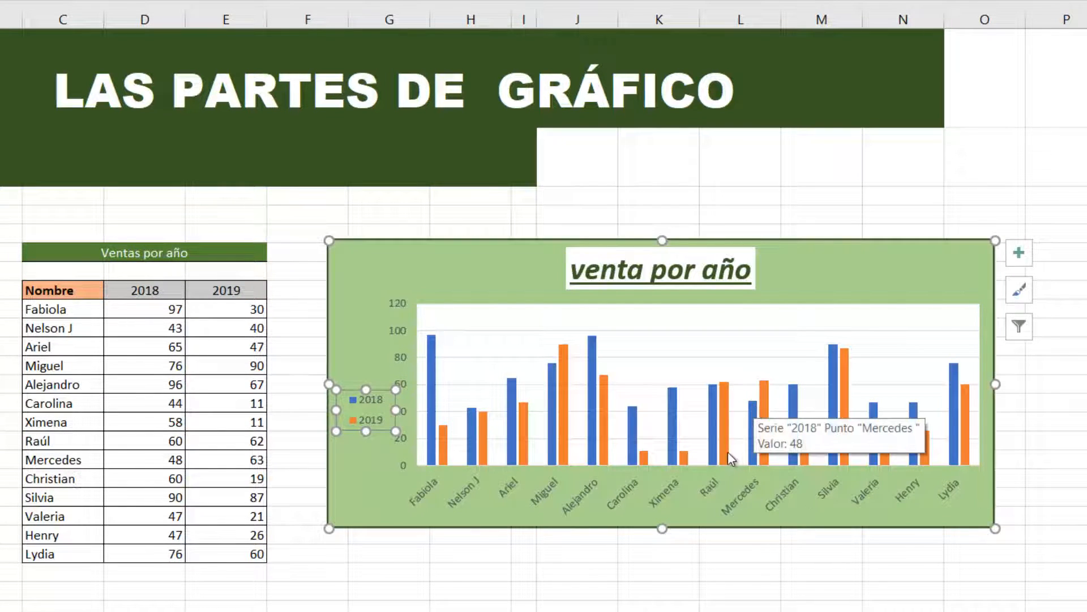
{"action": "mouse_move", "coordinate": [727, 453]}
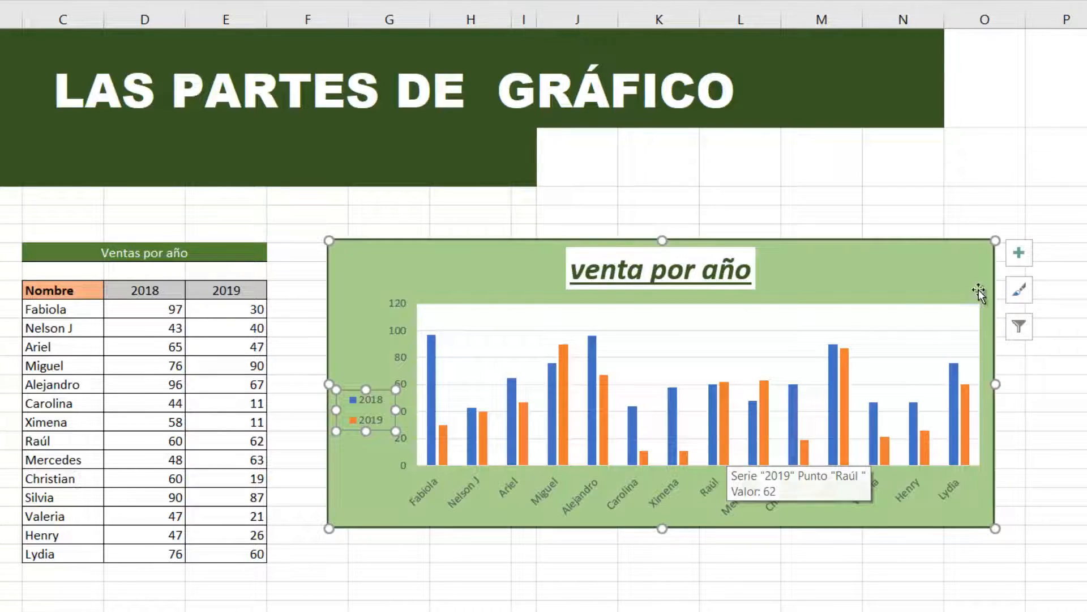